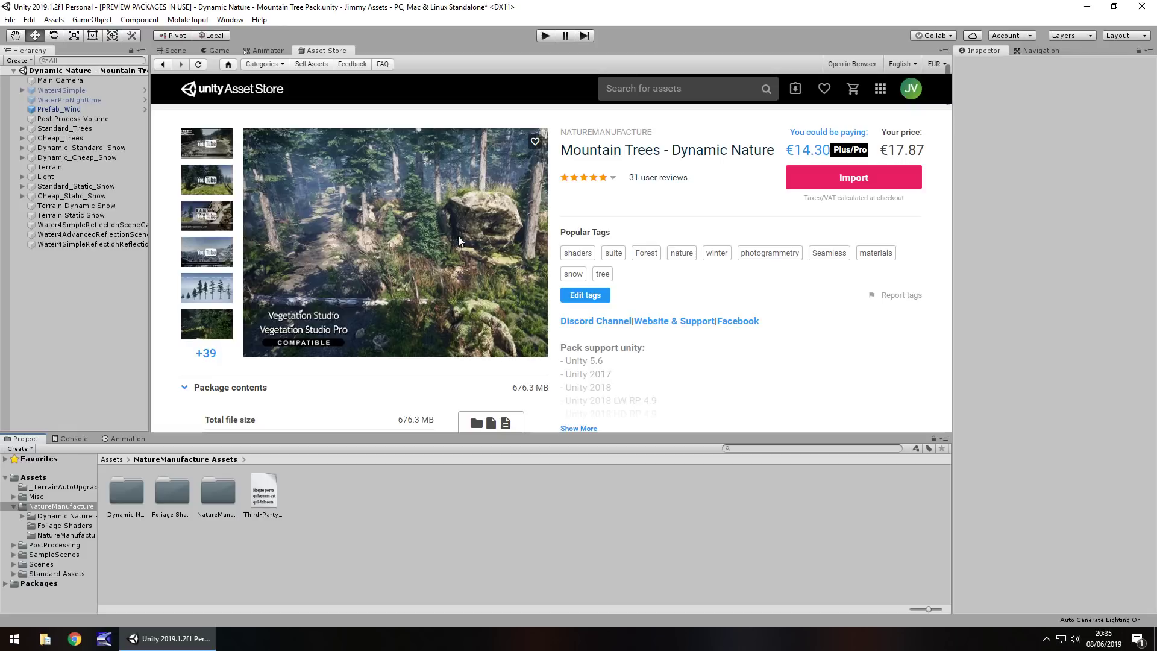
- Orbit the tree scene to a new angle, then show the Mountain Trees store page (€17.87, 676.3 MB)
click(176, 53)
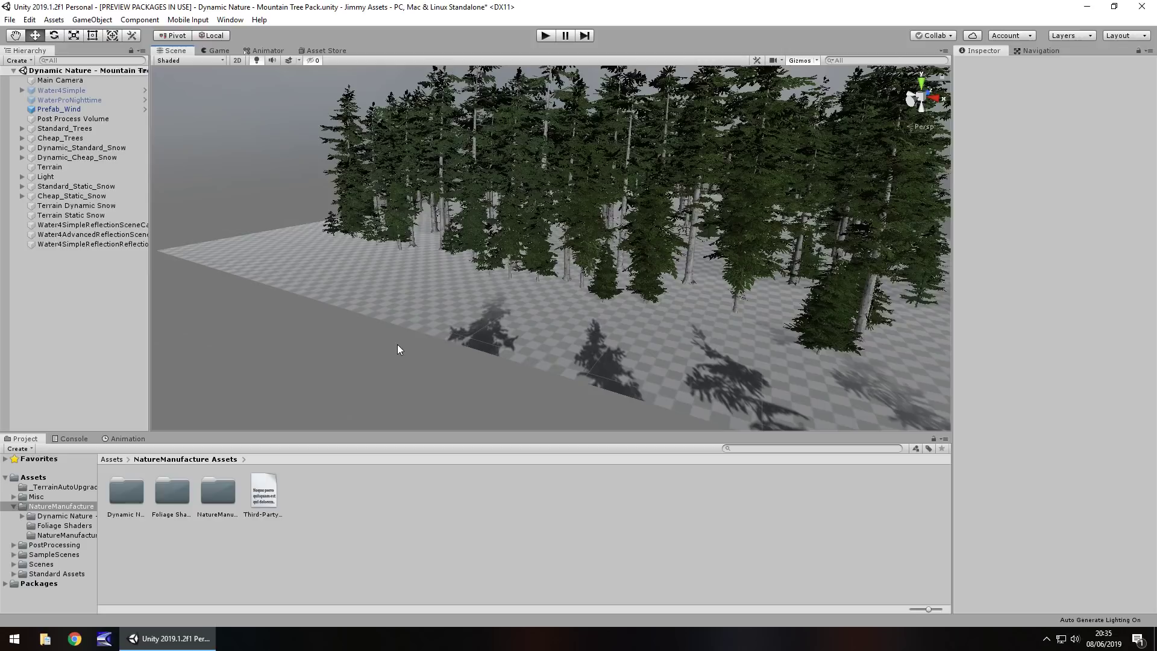
alt+drag(389, 327, 565, 234)
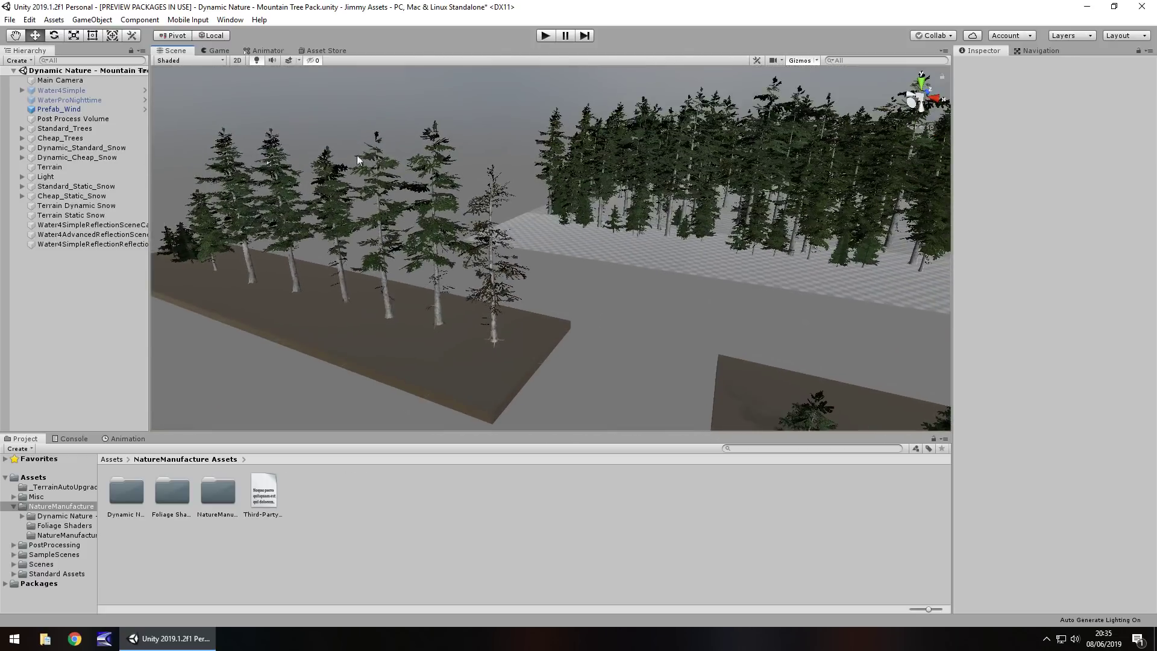
click(335, 49)
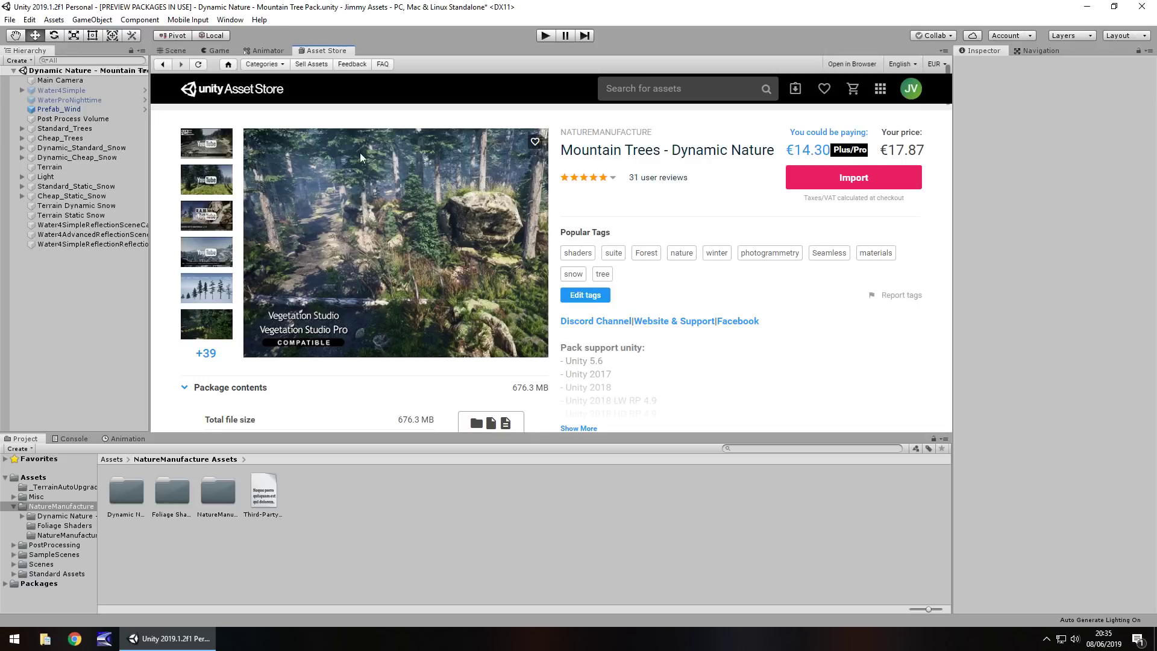
- Preview the foggy forest through the game camera, then return to the Scene view of tree rows
click(172, 51)
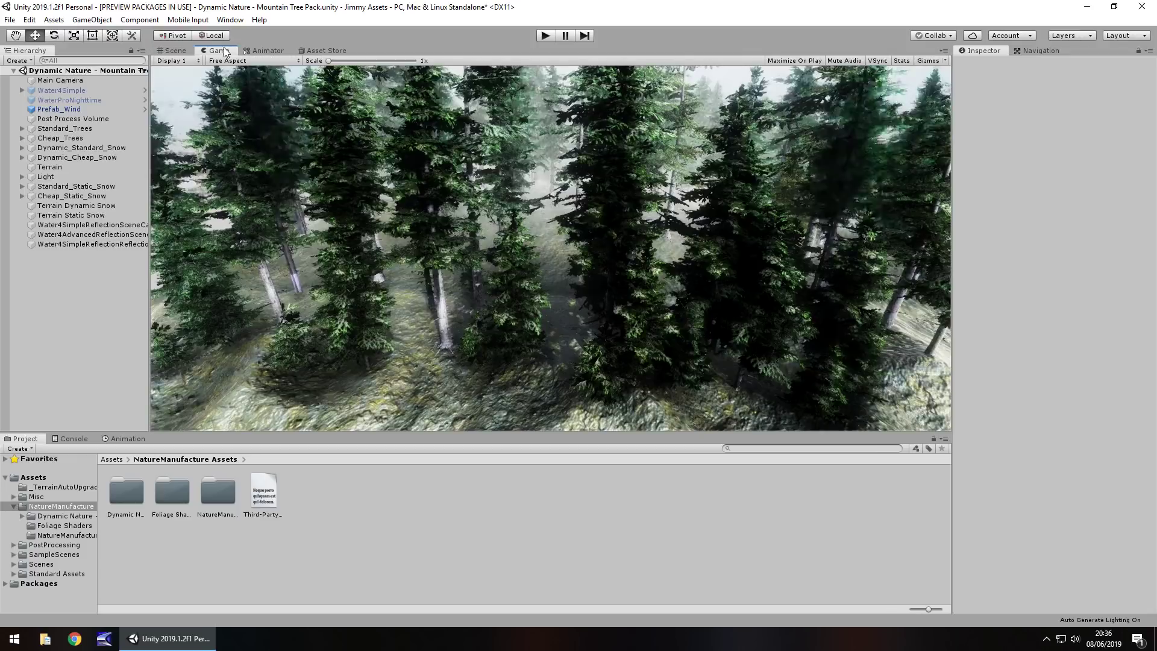
click(223, 51)
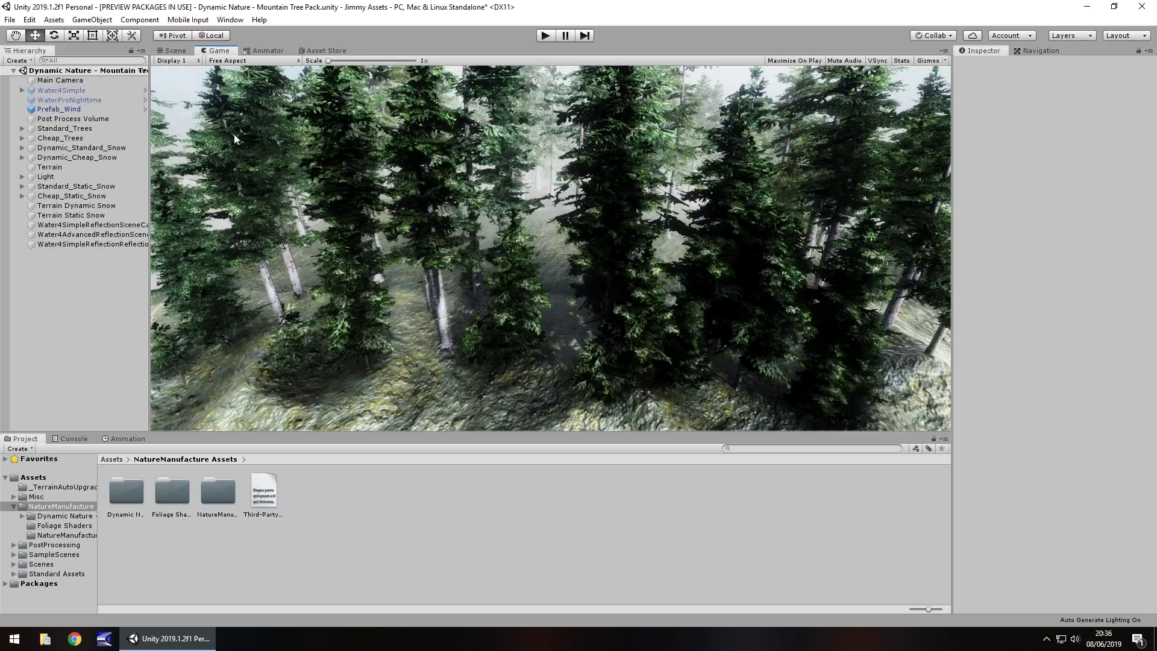
click(174, 51)
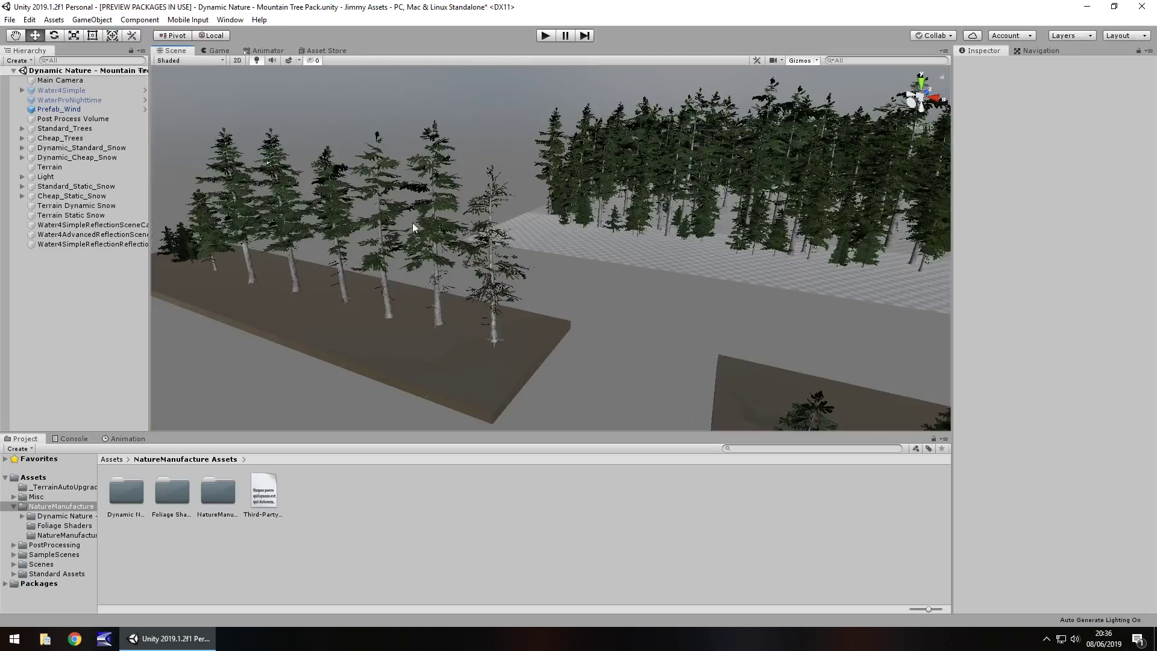
- Zoom the Scene view in toward the pine trees with the Move tool active
scroll(512, 252, up, 3)
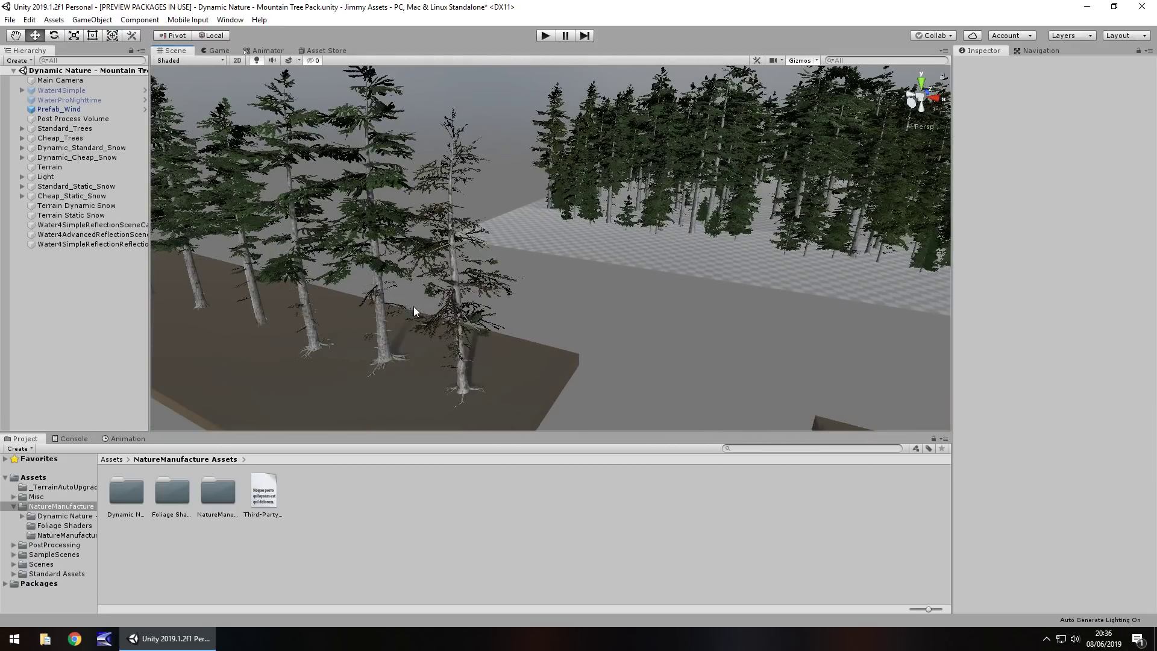
scroll(388, 294, down, 4)
scroll(479, 279, up, 3)
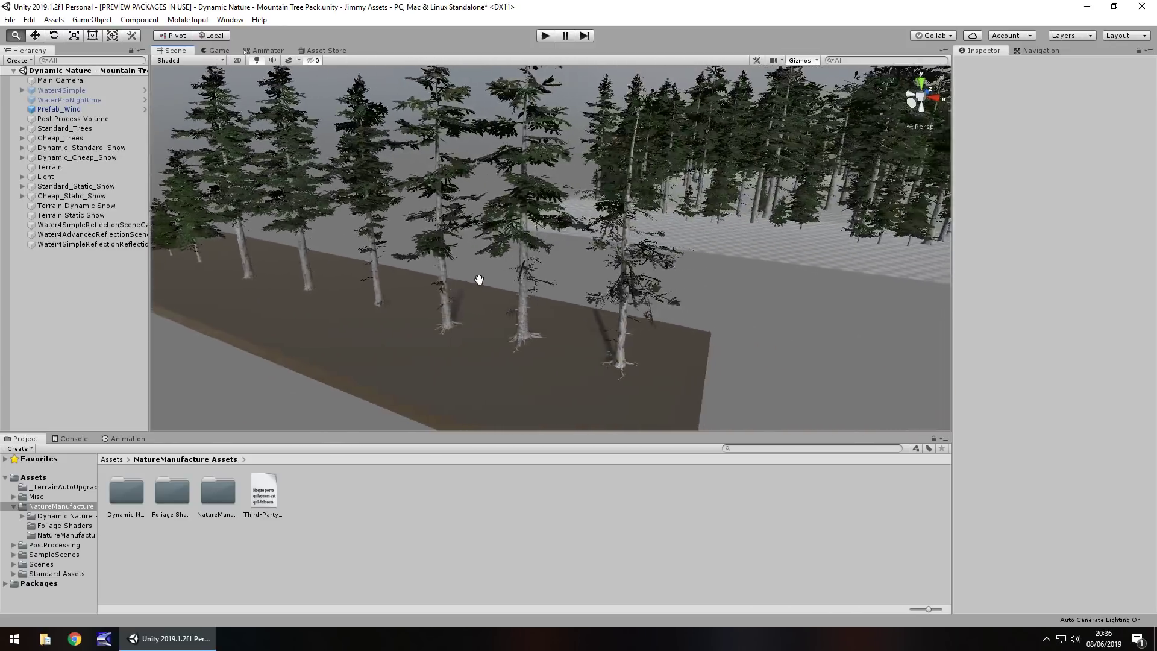
scroll(479, 279, up, 8)
key(w)
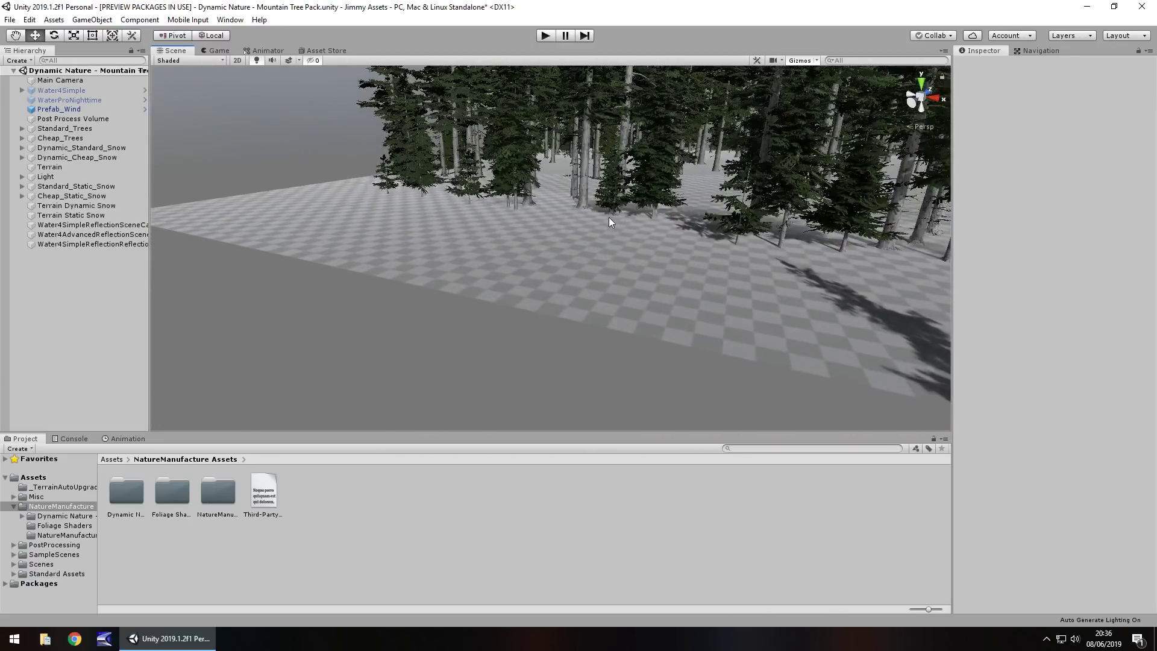
scroll(610, 221, up, 8)
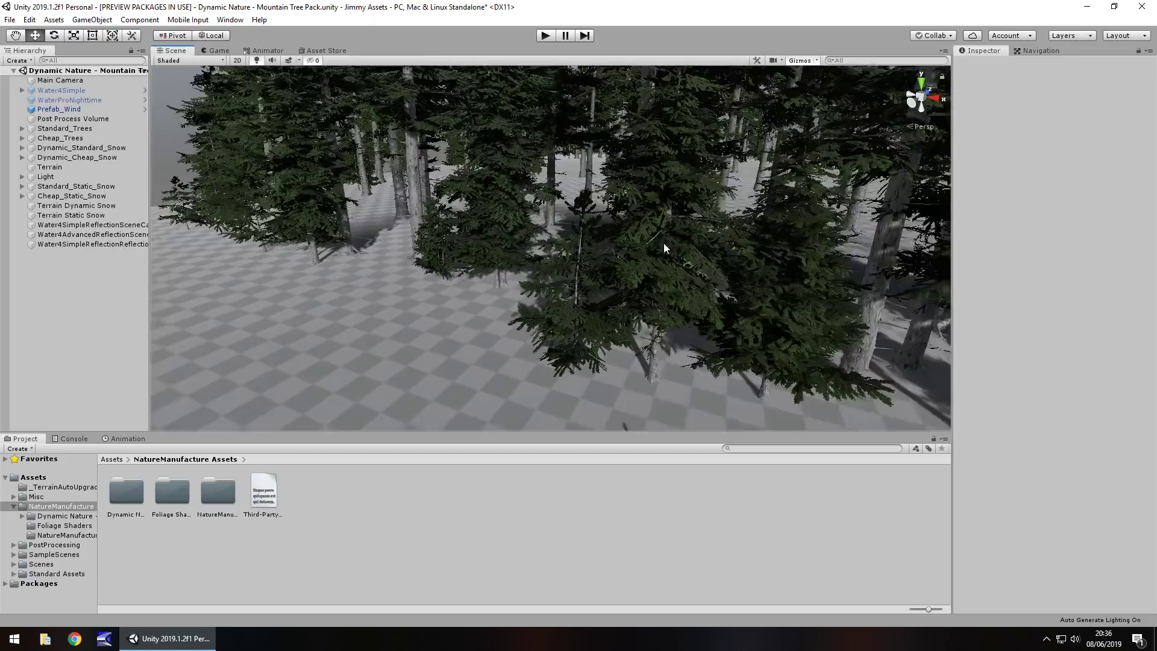
- Turn among the pine trunks, then pull back to overlook the checkered forest plot
right_drag(678, 236, 557, 229)
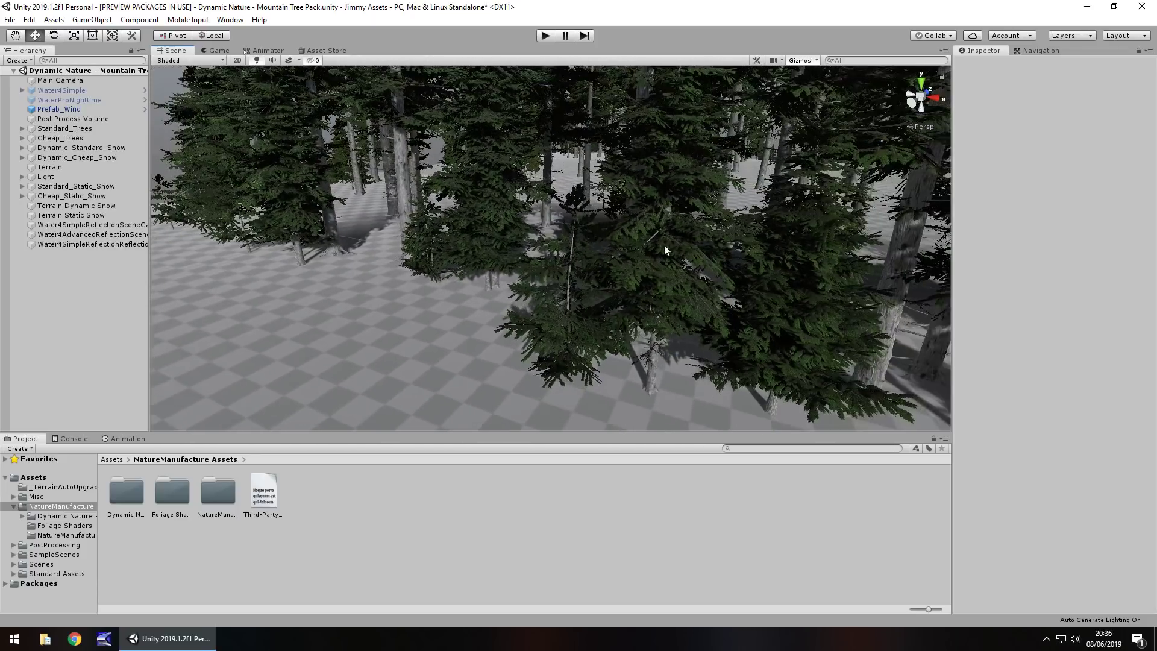
right_drag(664, 244, 765, 374)
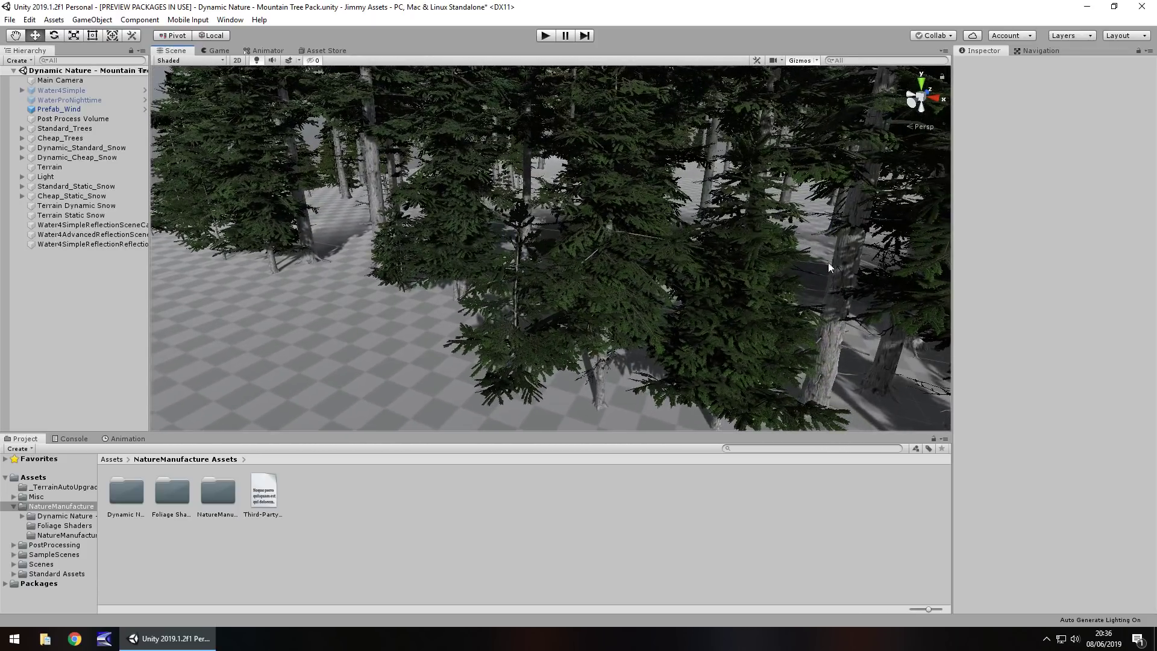
right_drag(694, 211, 441, 242)
scroll(442, 234, down, 6)
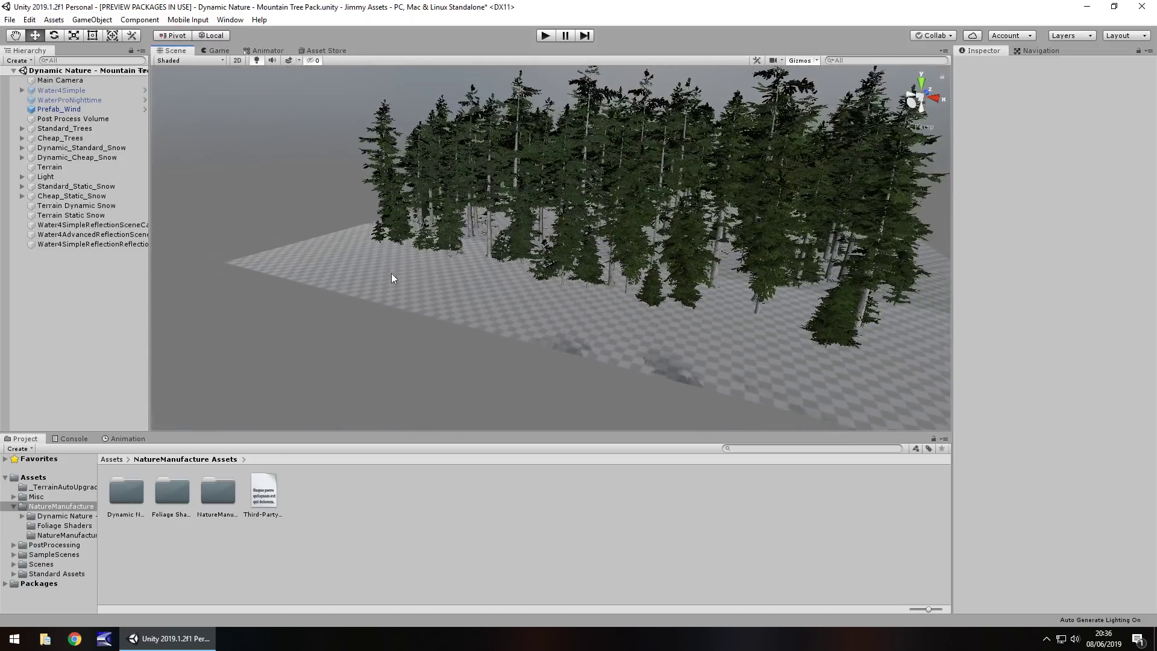
scroll(691, 202, up, 8)
scroll(690, 201, down, 5)
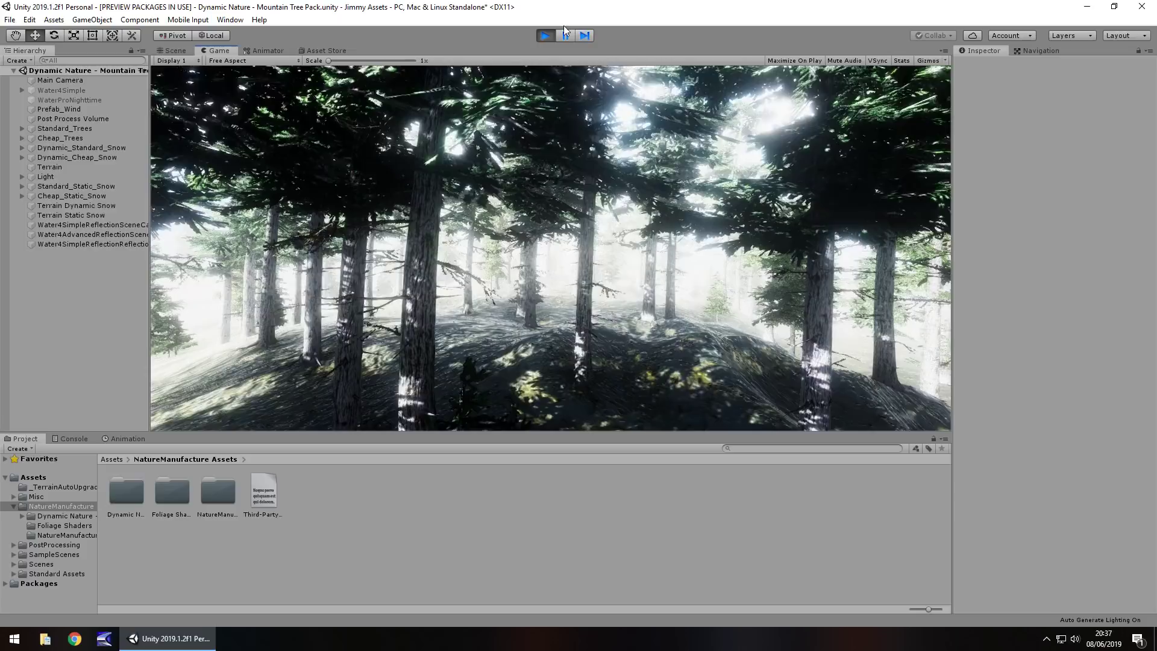
click(545, 36)
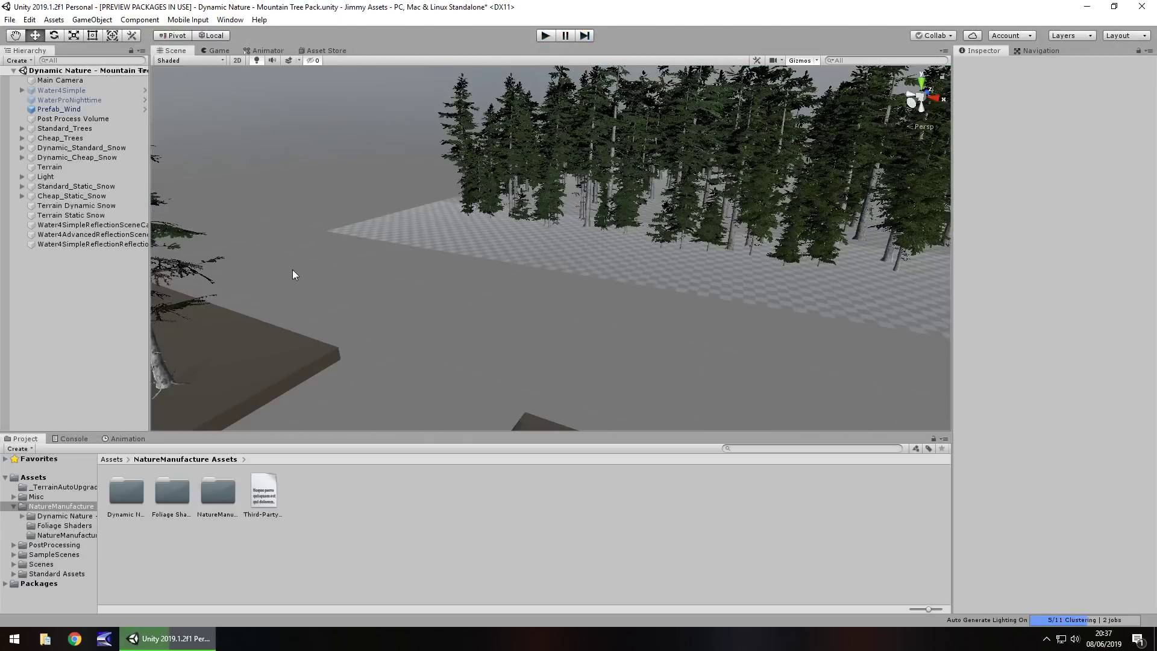
- Fly across the snowy terrain toward the frosted pine stand, briefly rechecking the store page
right_drag(297, 270, 136, 385)
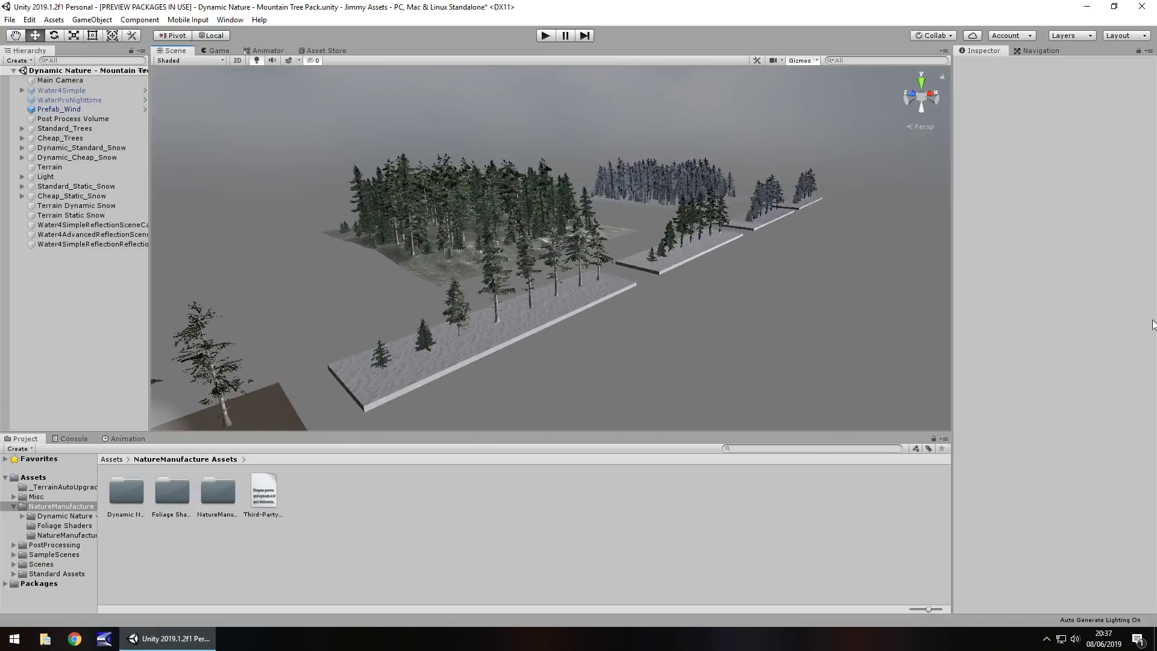
right_drag(503, 234, 720, 243)
middle_drag(720, 244, 482, 206)
scroll(476, 235, up, 4)
scroll(573, 218, up, 6)
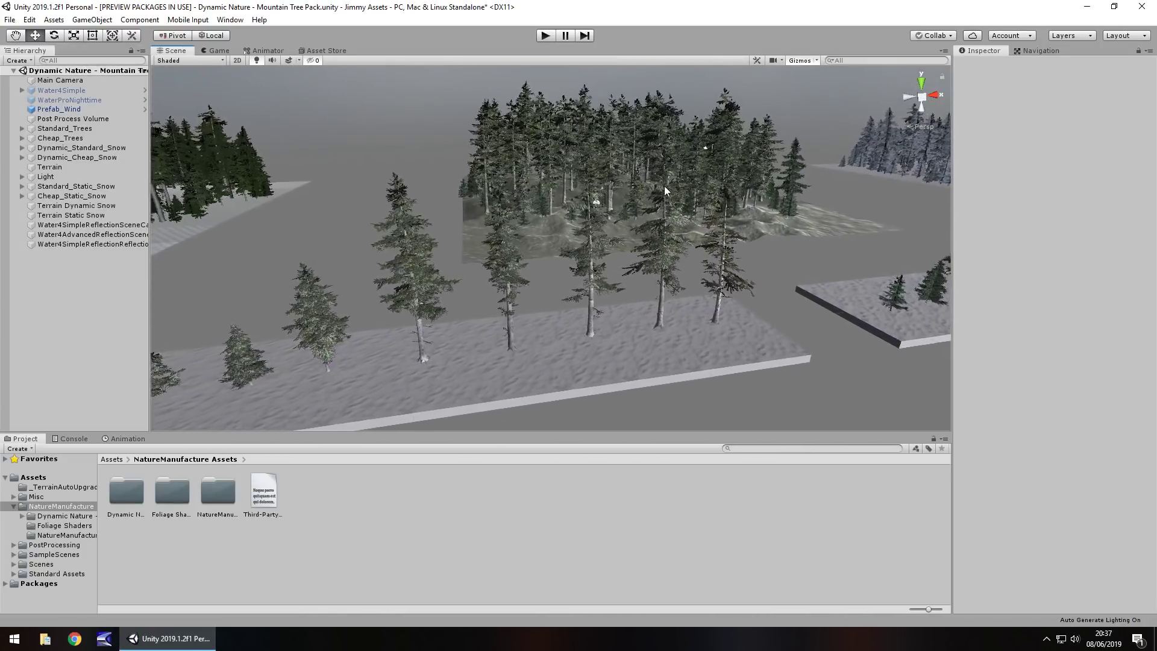
right_drag(627, 205, 795, 229)
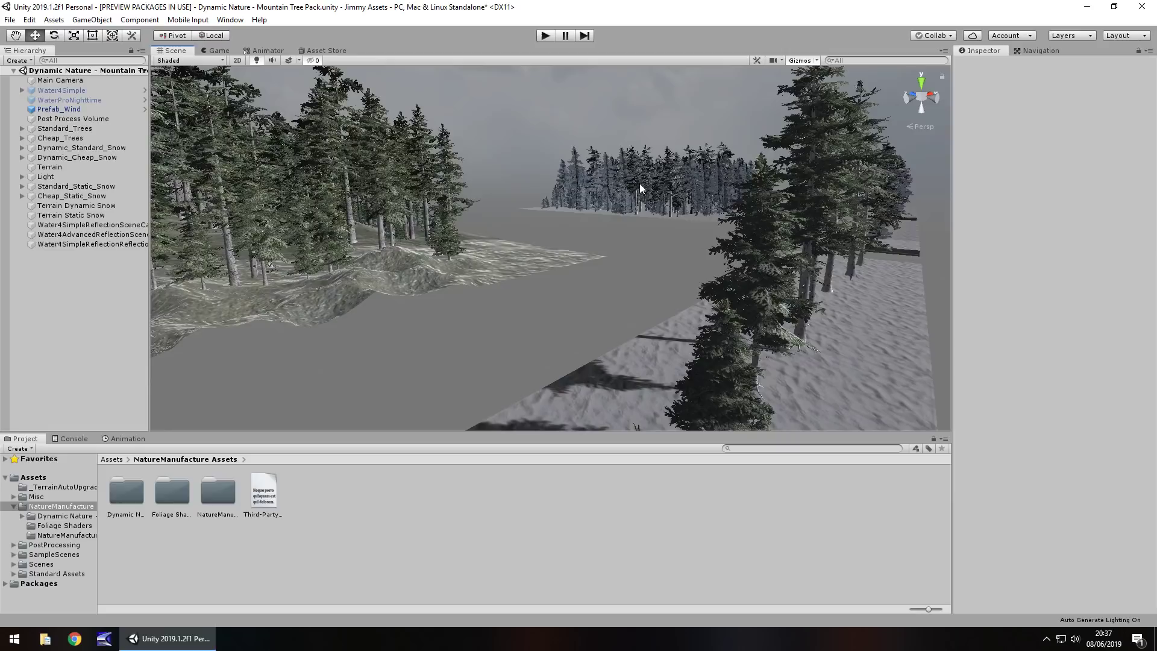
click(330, 51)
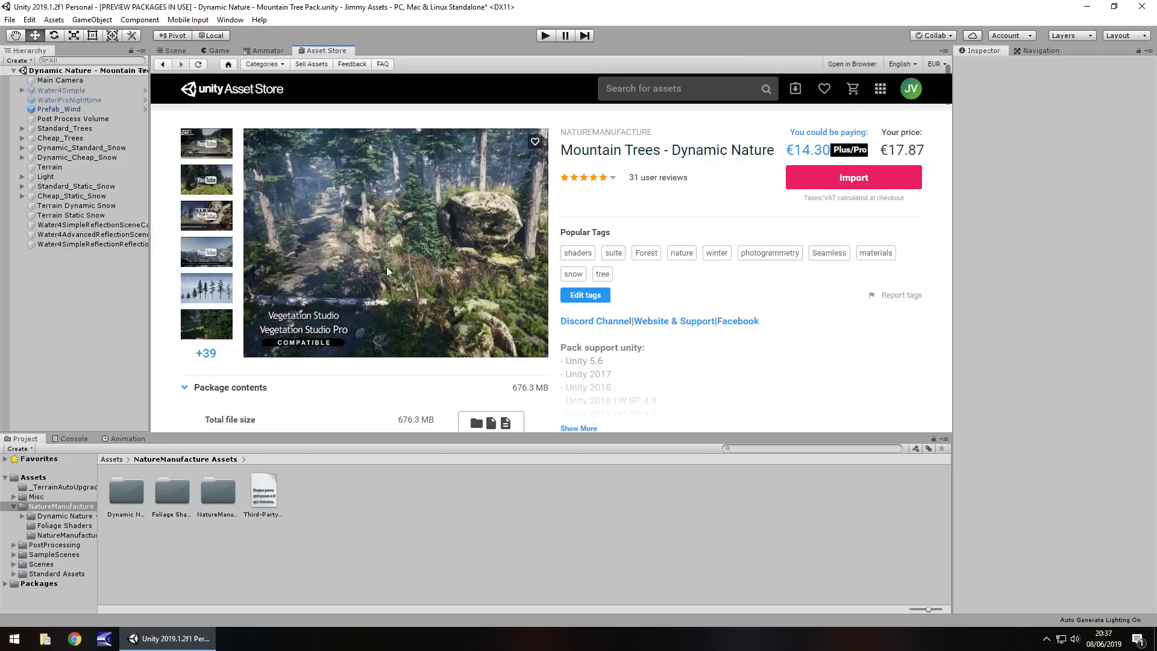
click(173, 51)
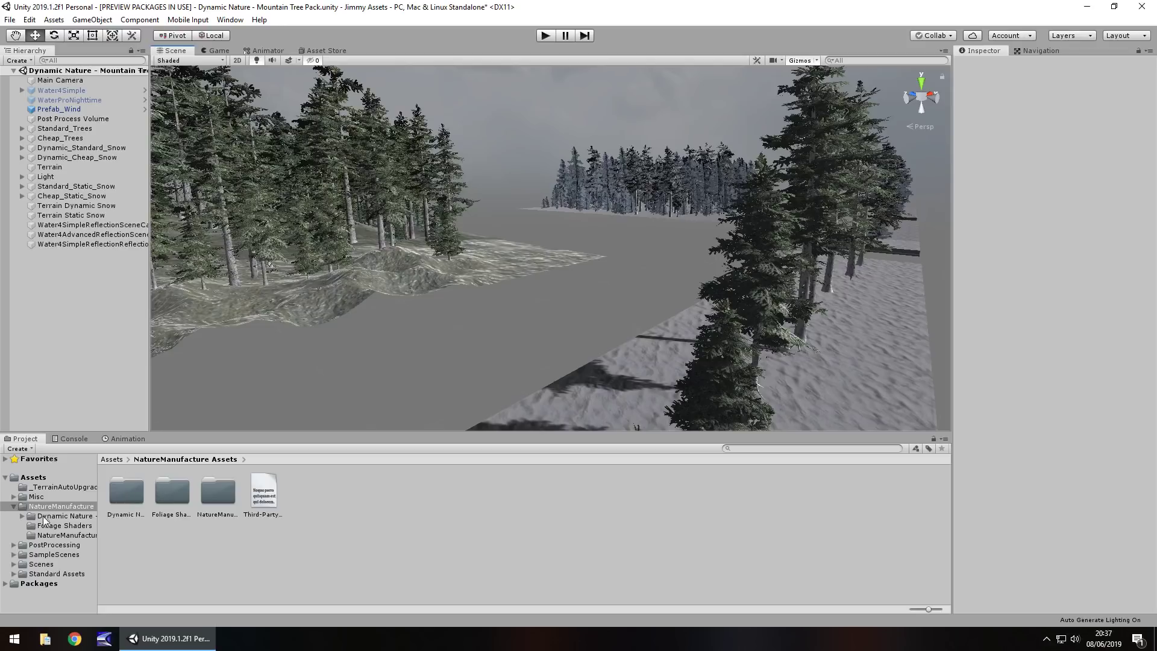
- Open Dynamic Nature > HD and LW RP Support Packs and display the README - 5.7 HD RP Import
click(65, 516)
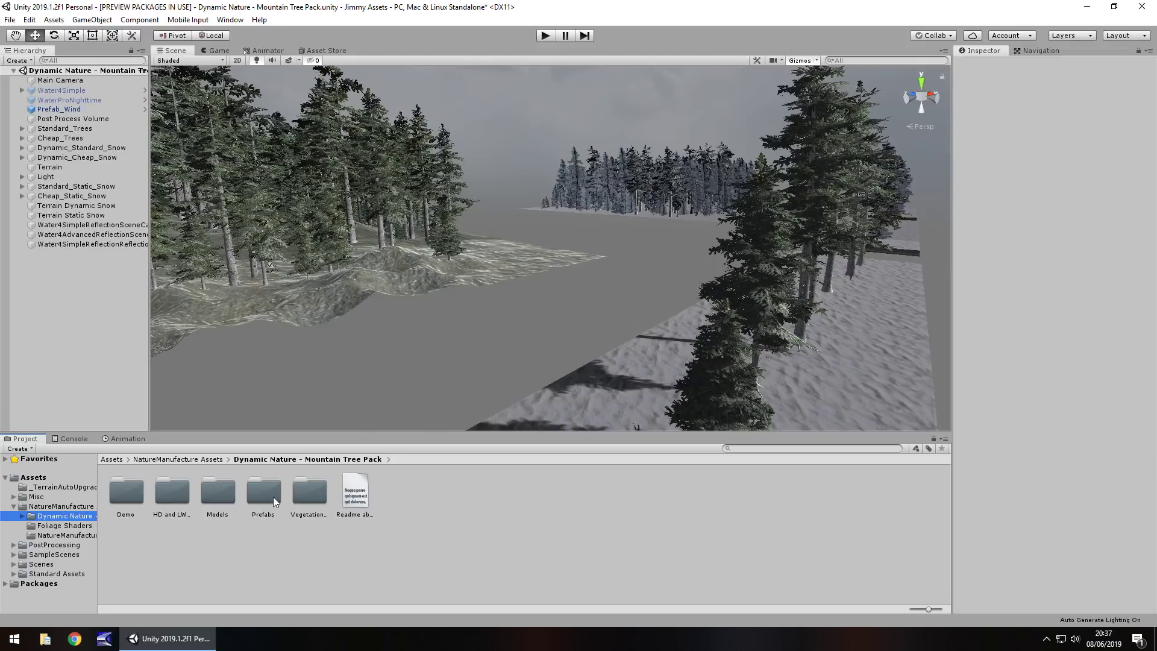
double_click(175, 492)
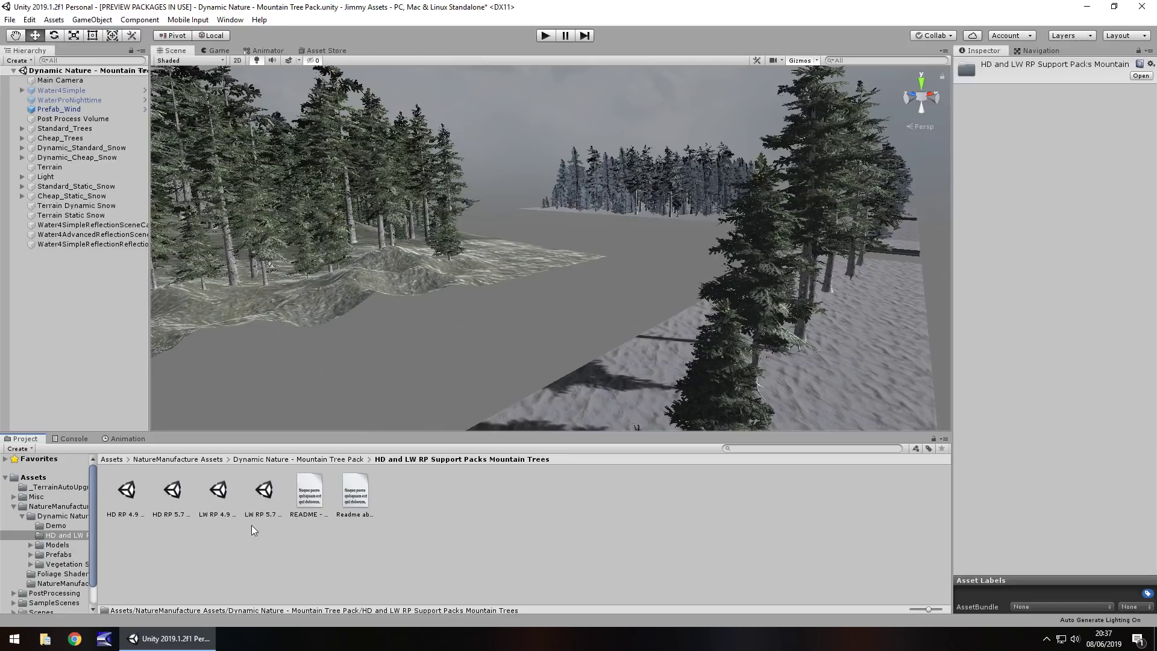
click(314, 498)
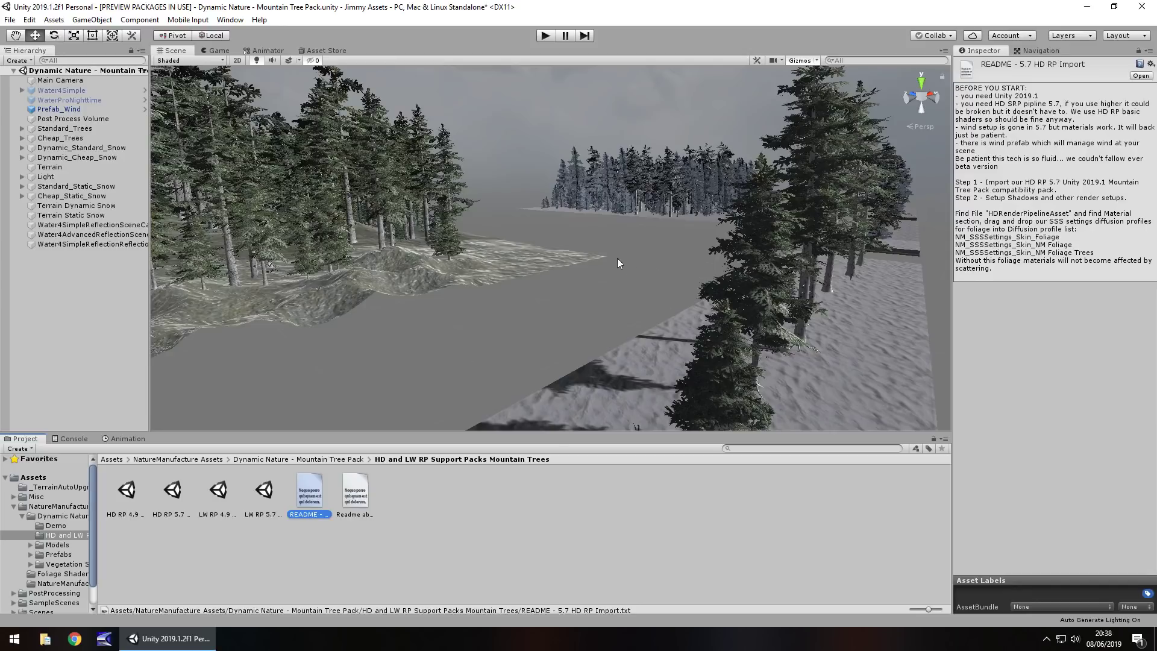
- Frame the snowy tree island, preview it through the game camera, then return to the Scene view
right_drag(617, 258, 584, 291)
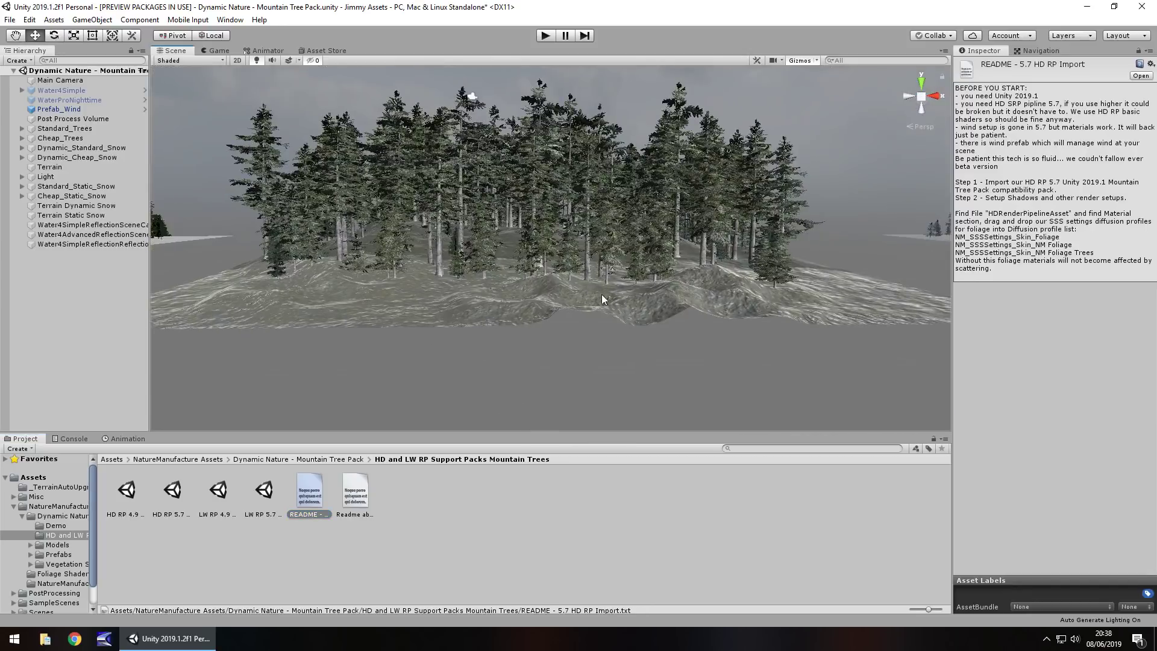
scroll(602, 294, up, 3)
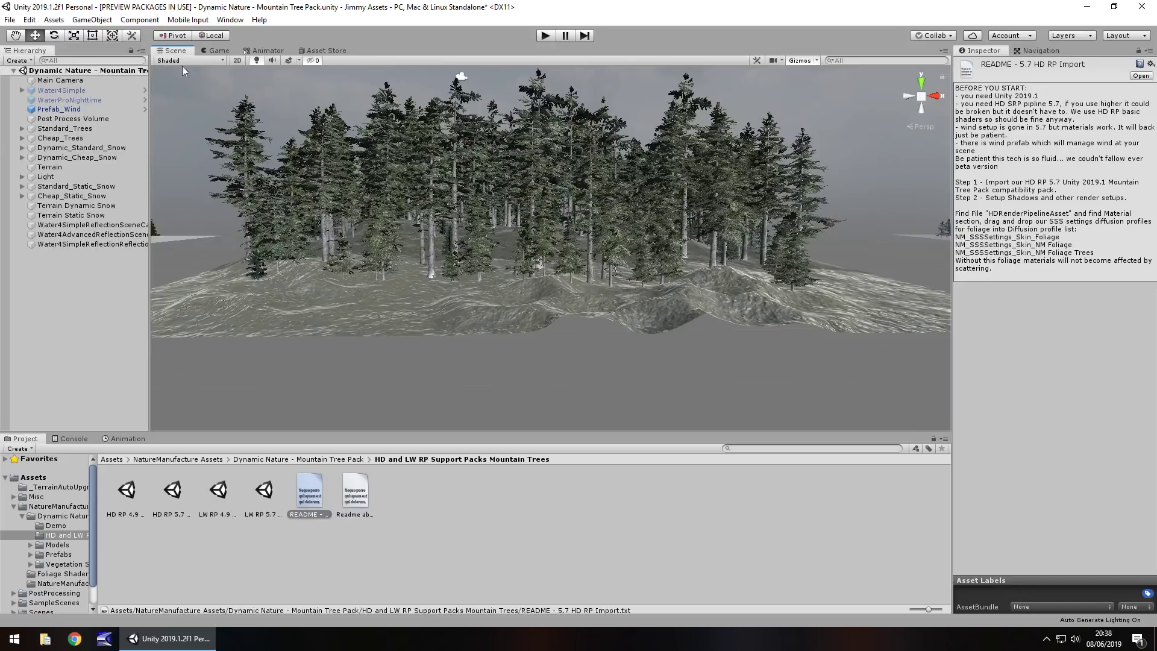
click(218, 50)
click(180, 50)
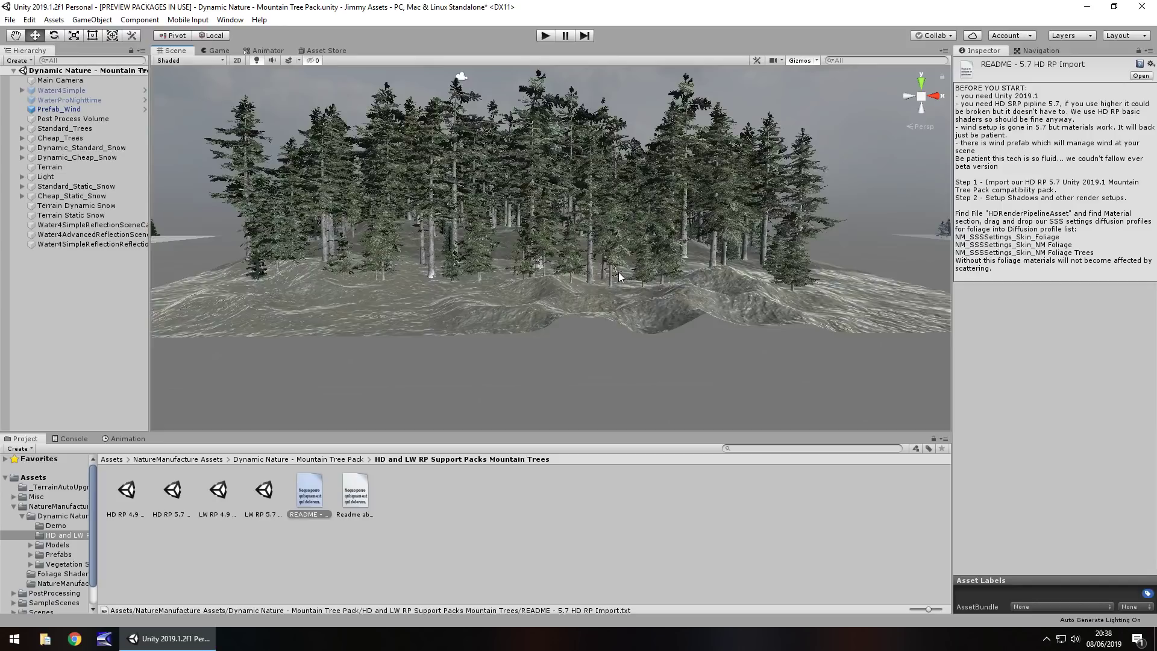
scroll(618, 272, up, 4)
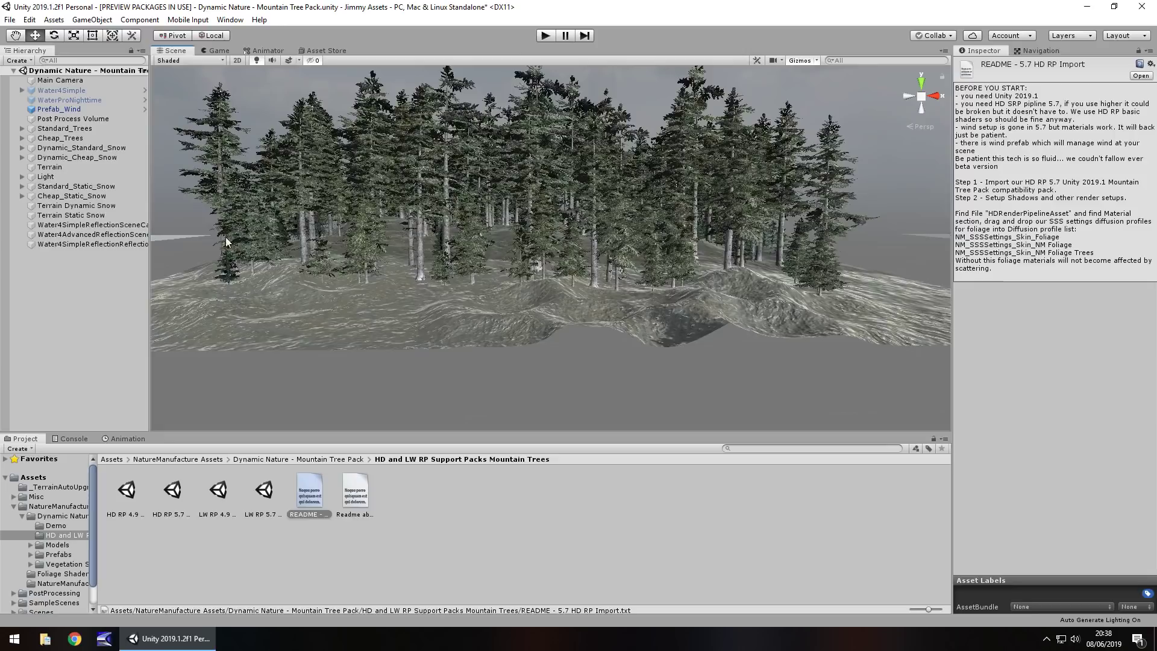
click(76, 92)
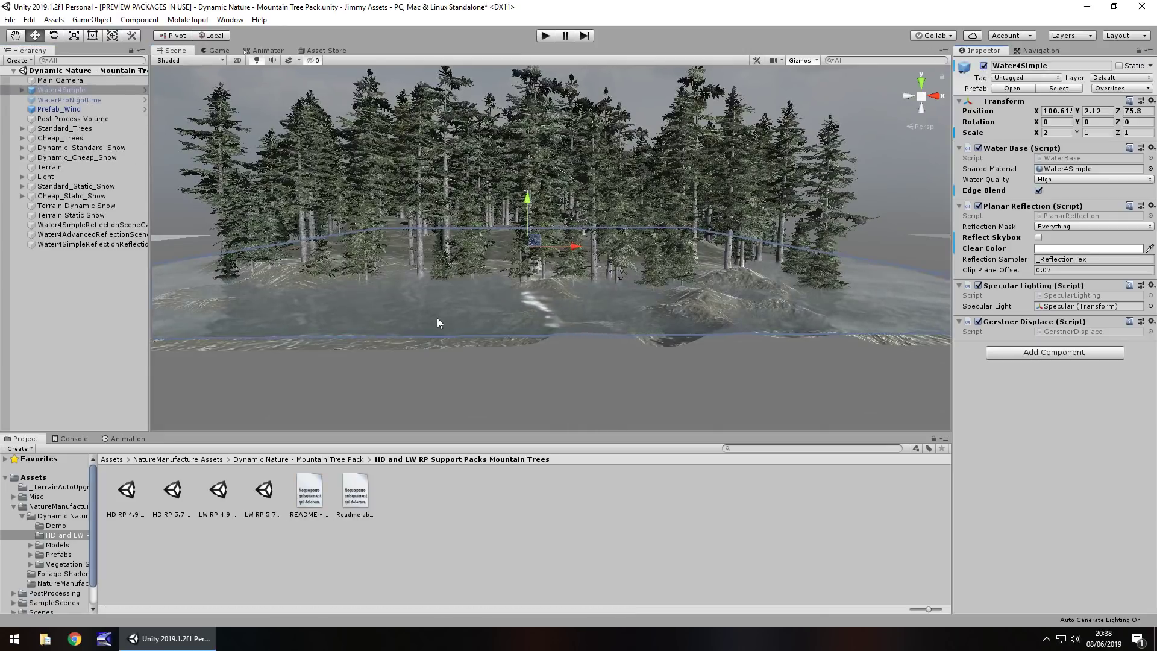
scroll(565, 319, up, 3)
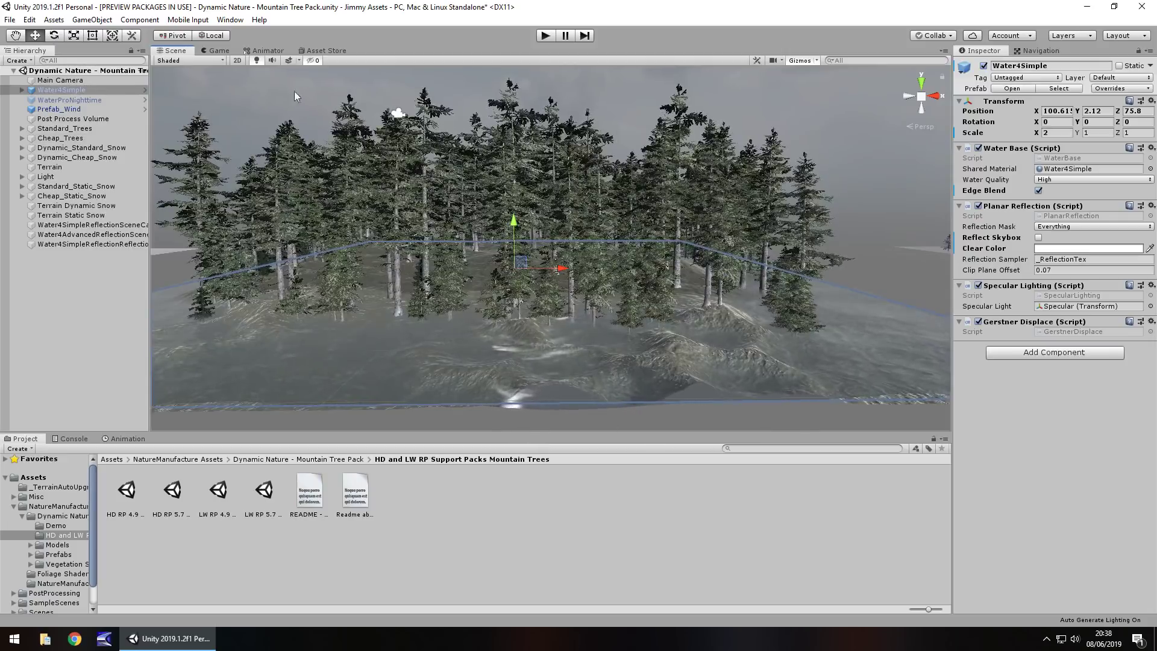
key(ctrl+p)
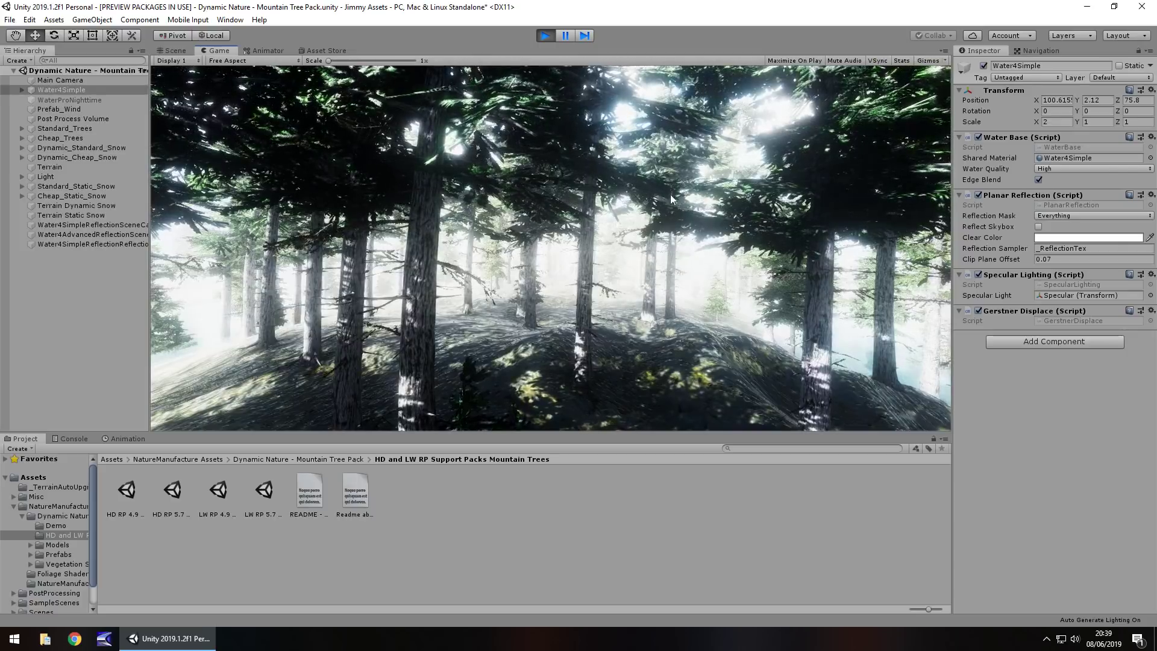
click(545, 35)
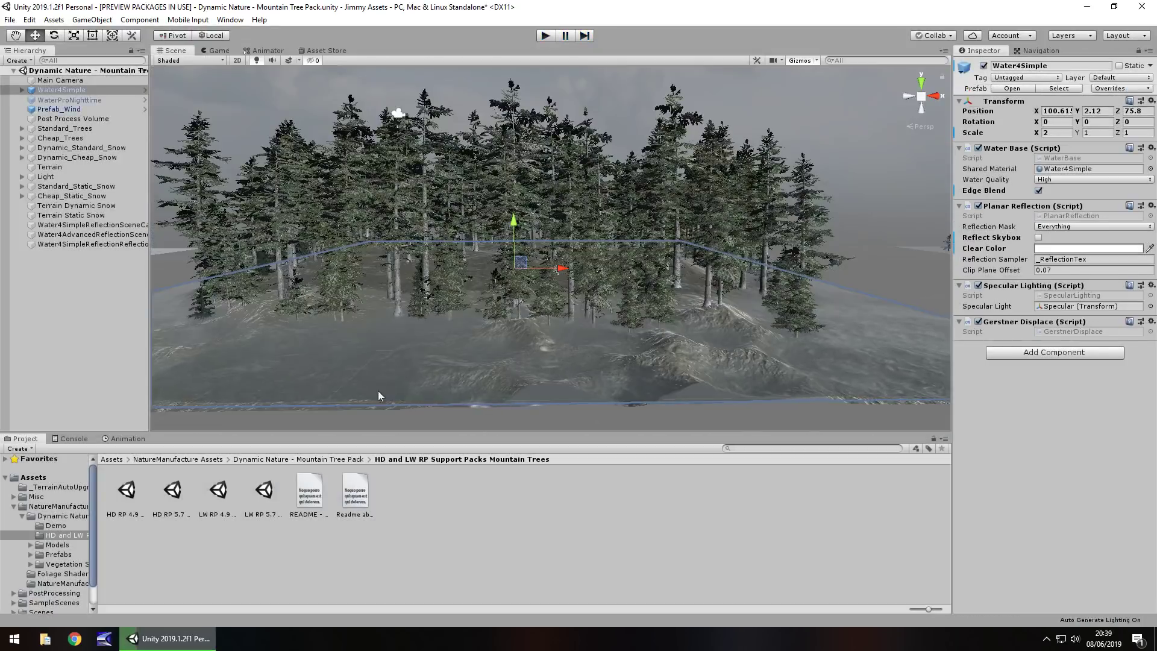
right_drag(541, 310, 668, 279)
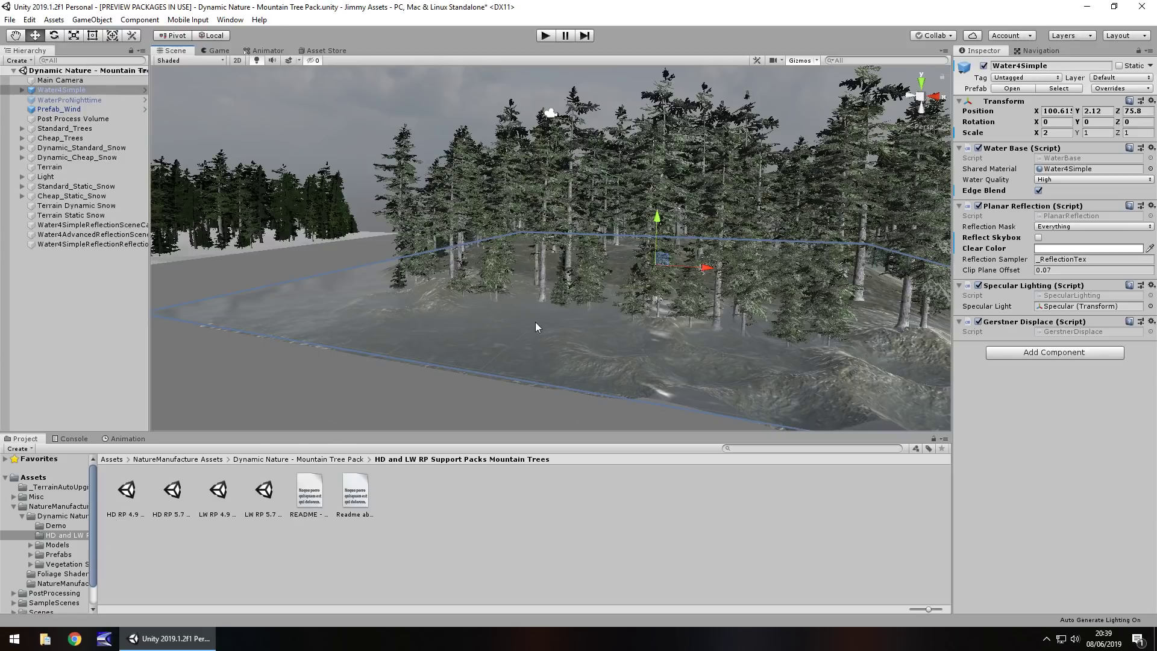
- Browse Models > Textures, then Models > Materials, scrolling through the fir bark and leaf materials
click(60, 545)
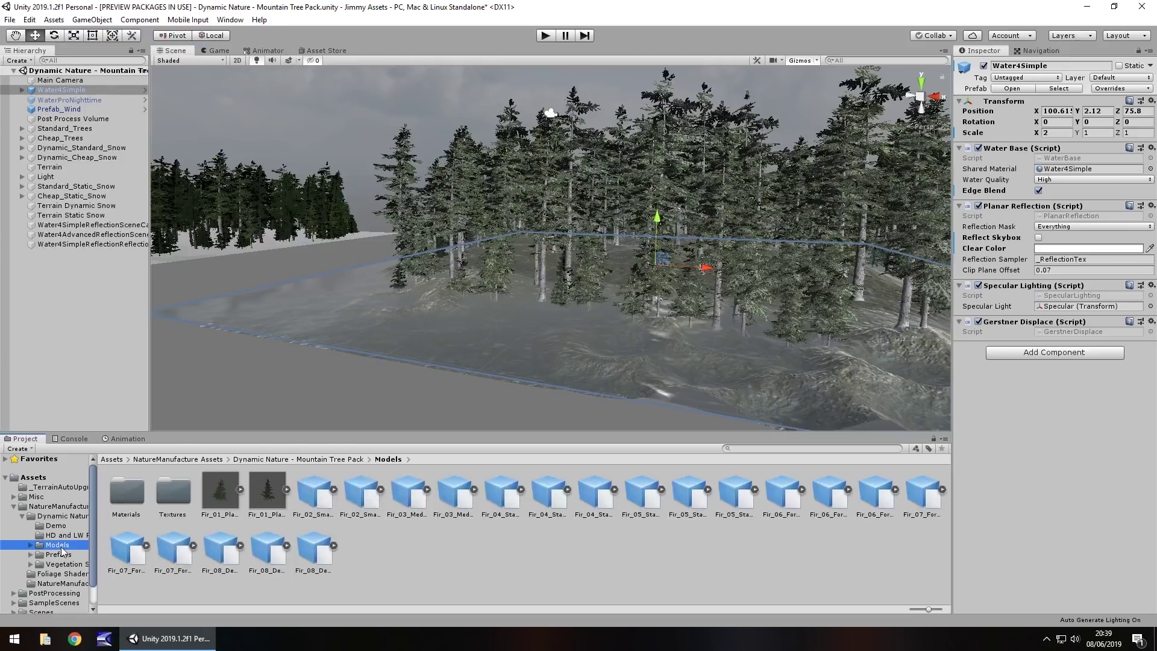
double_click(177, 498)
key(BackSpace)
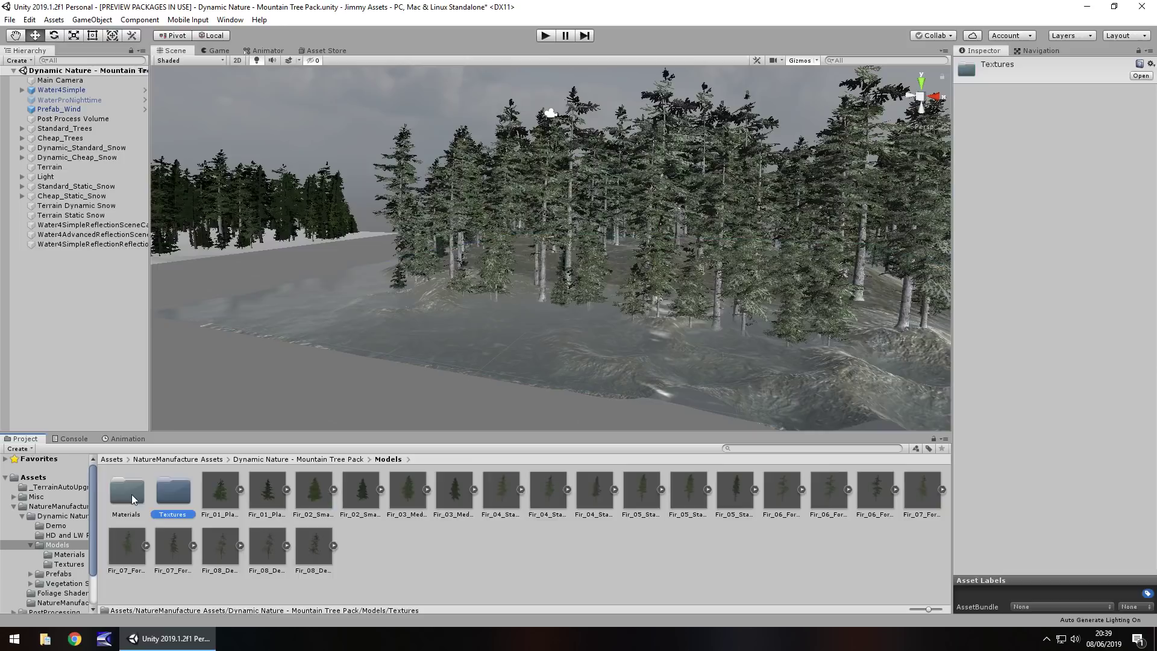
double_click(127, 489)
scroll(413, 552, down, 1)
scroll(599, 535, down, 2)
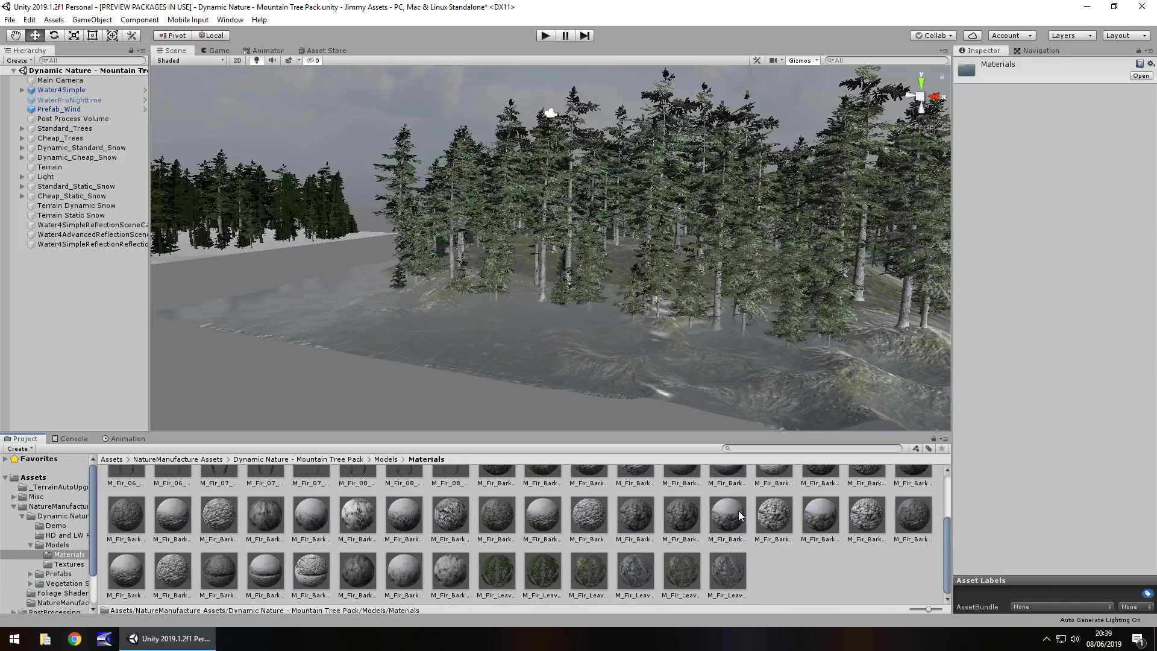
scroll(602, 528, up, 2)
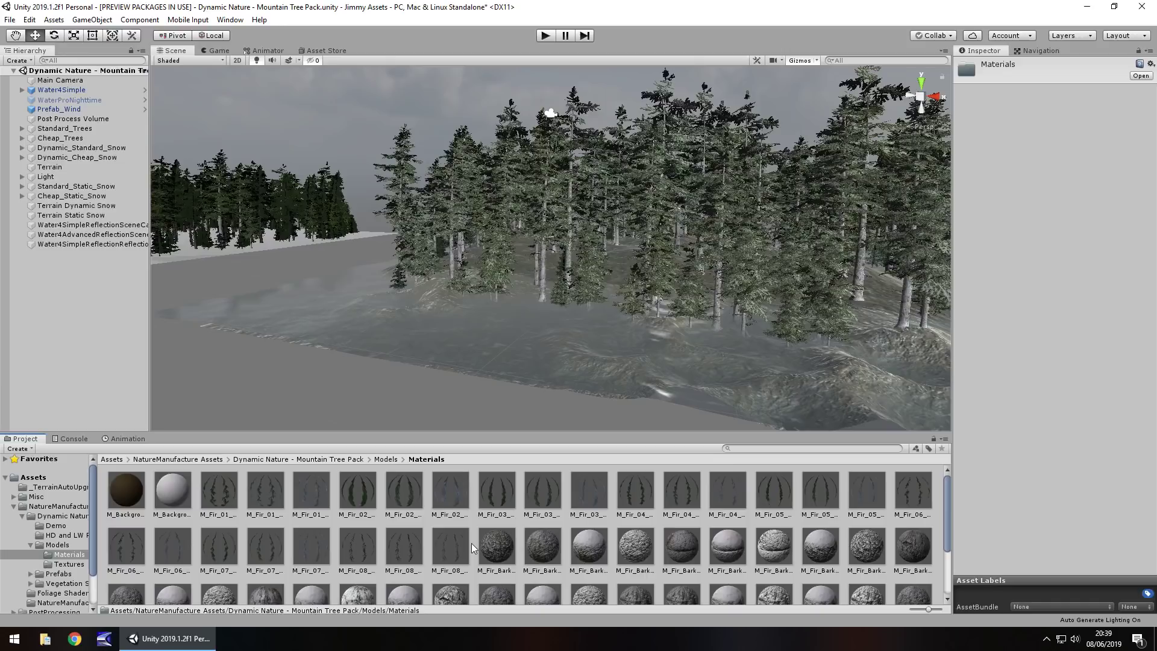
scroll(560, 536, down, 3)
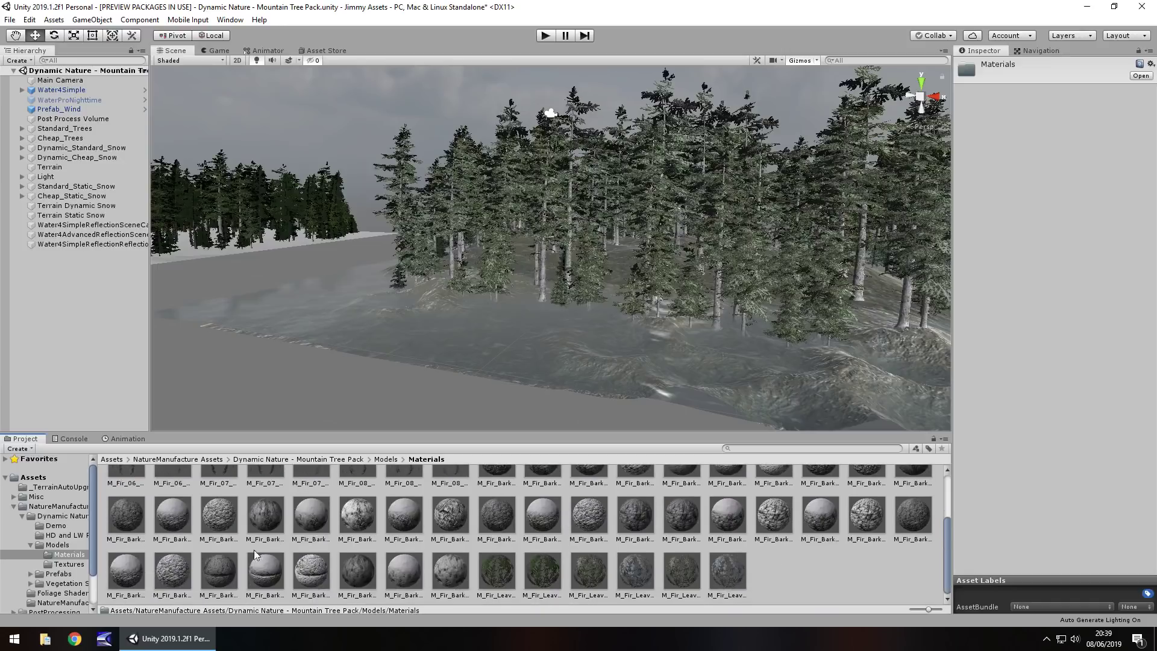
- Browse Prefabs > Standard to the Snow Static fir prefabs and switch to the Game view
click(60, 573)
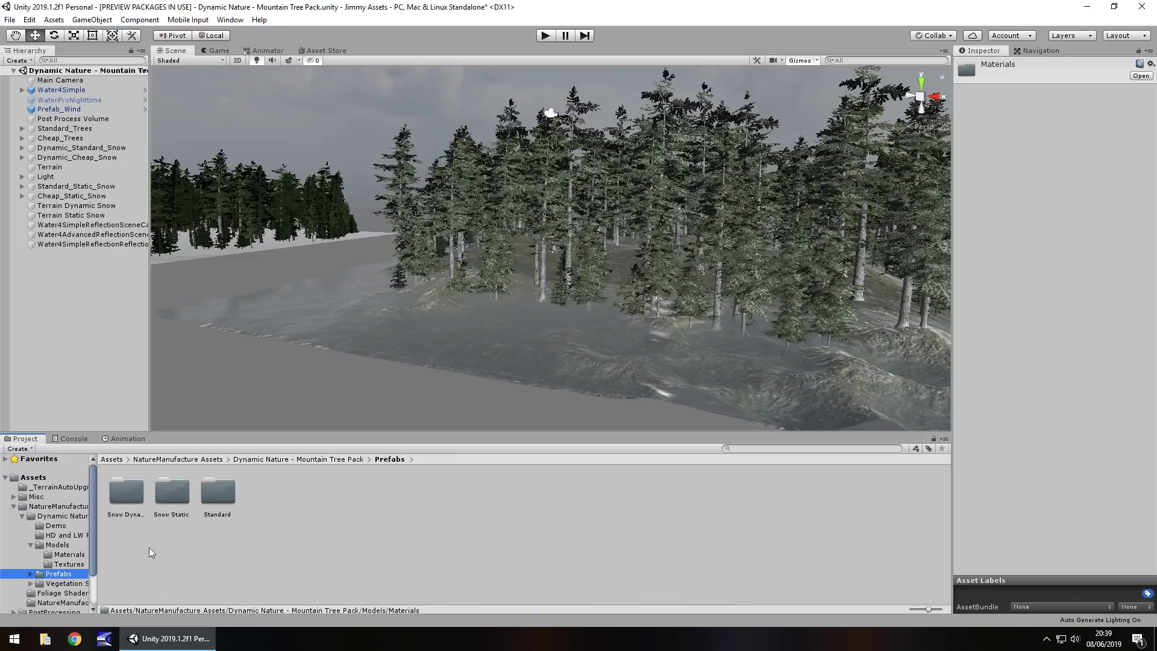
click(207, 500)
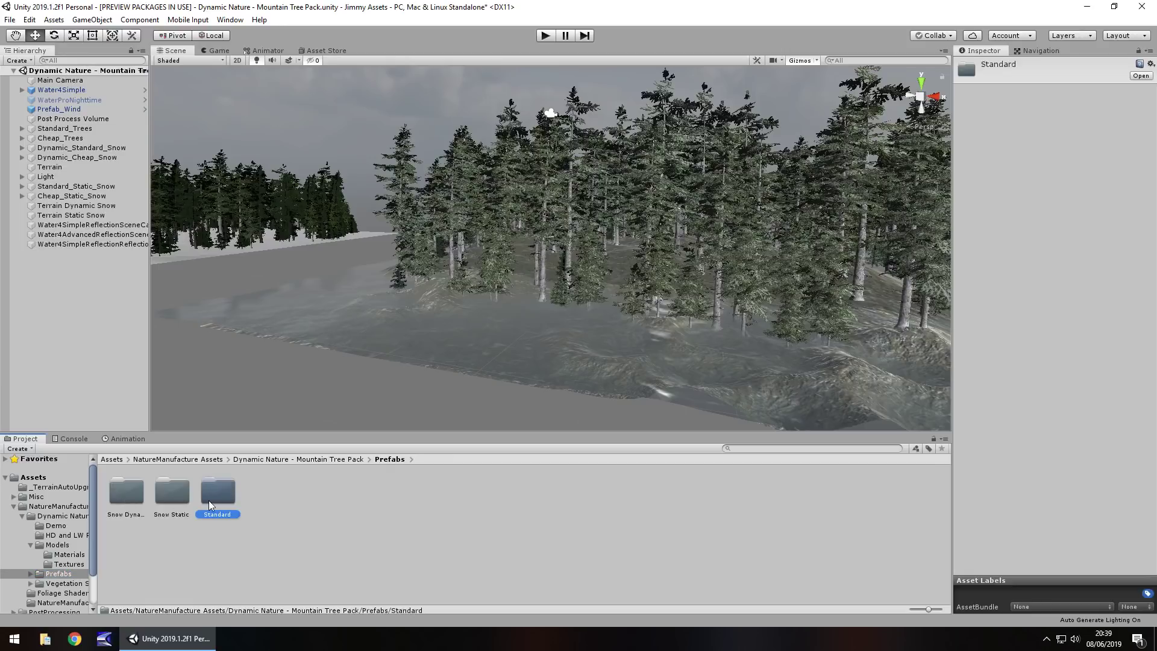
double_click(218, 500)
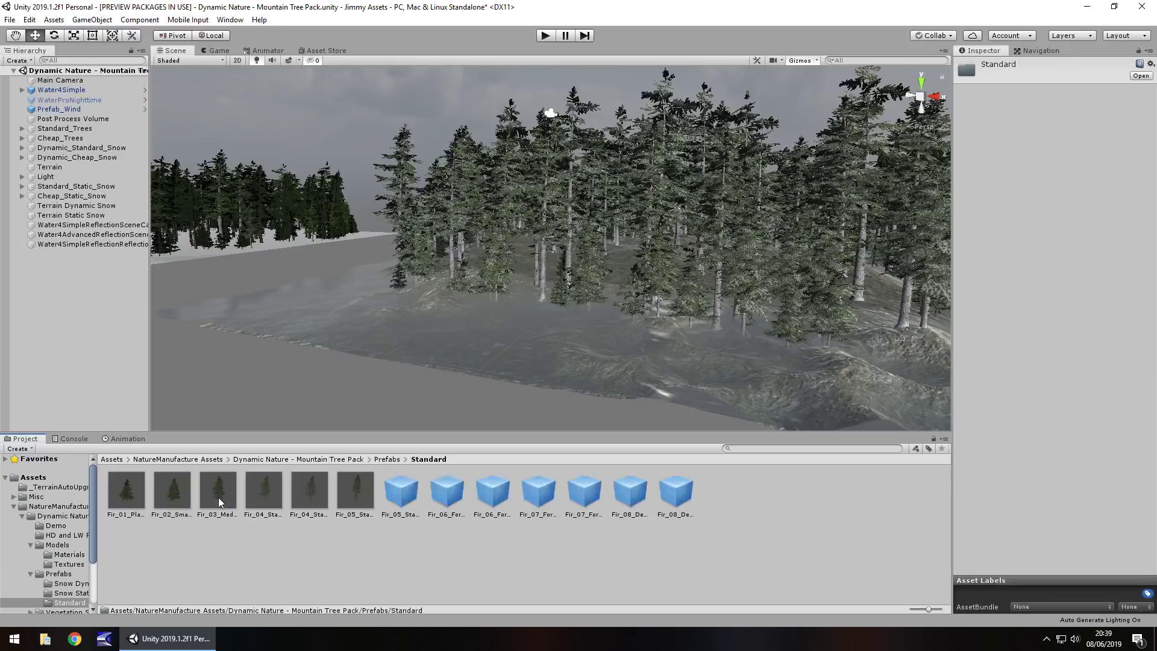
click(75, 594)
click(73, 585)
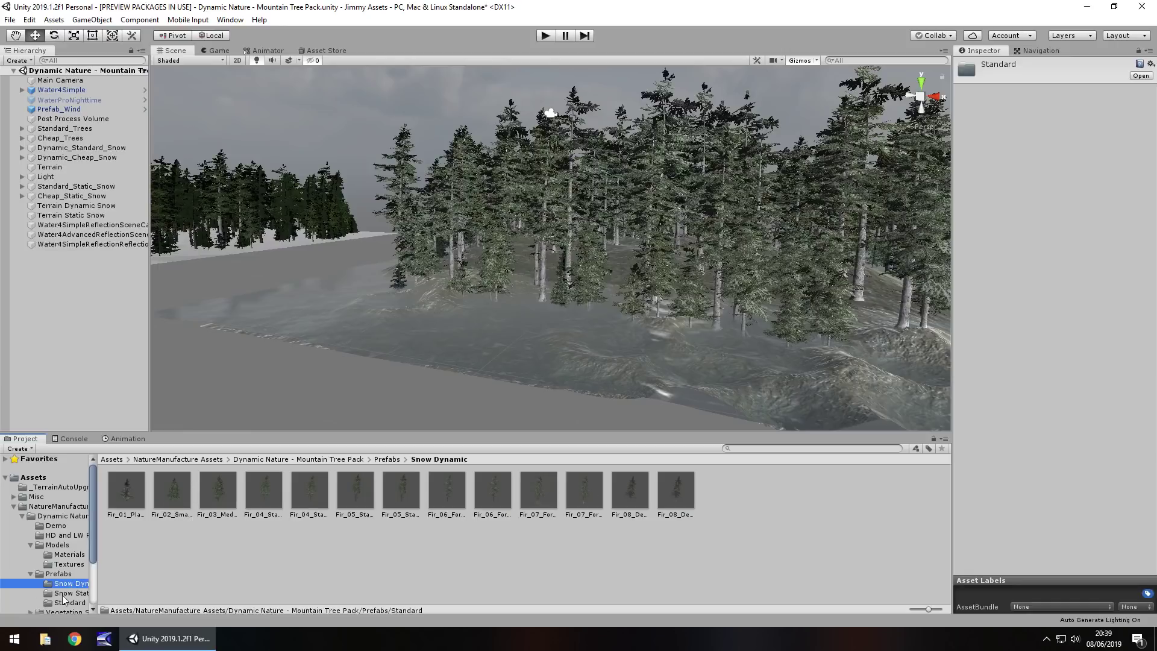
click(66, 594)
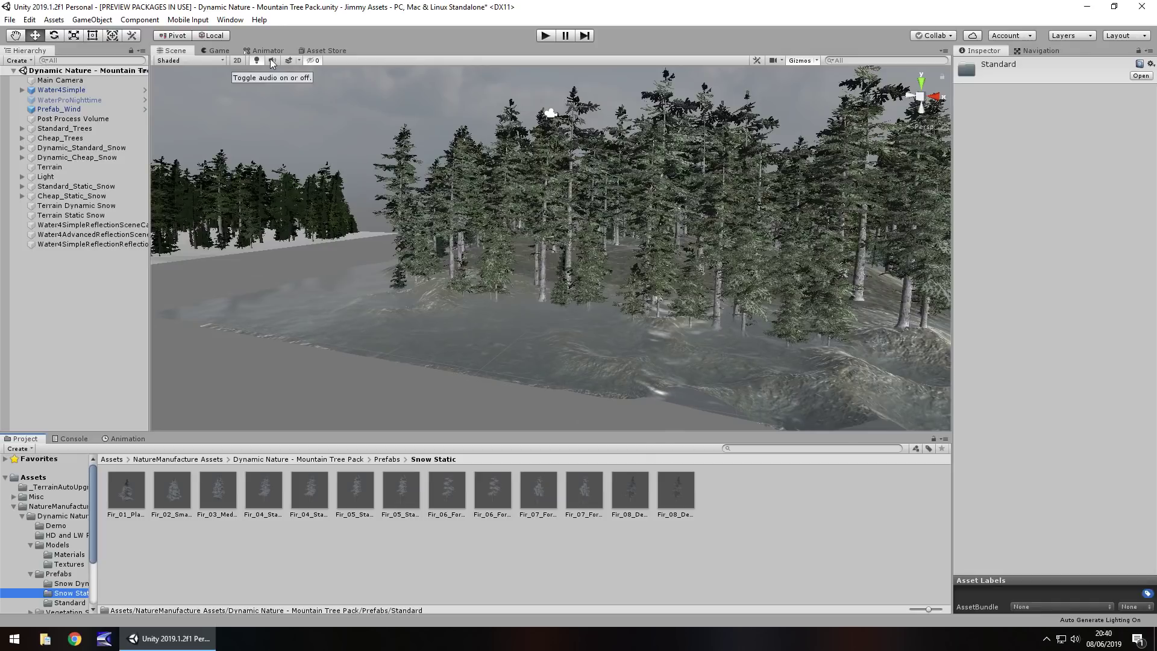
click(217, 51)
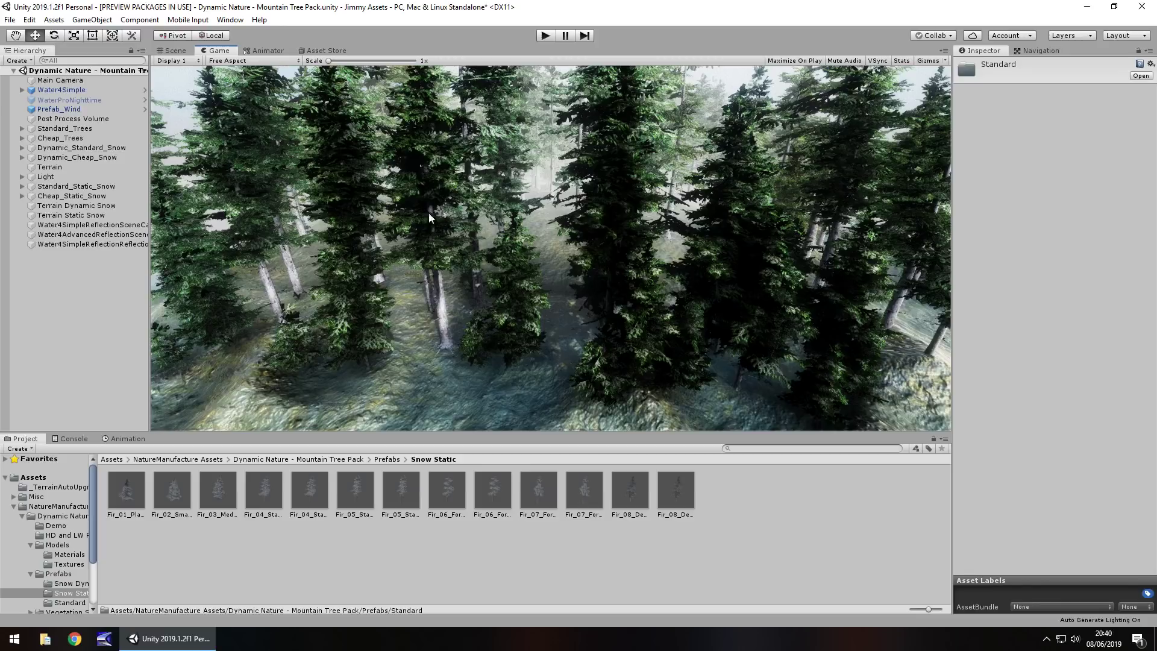
- Select the Main Camera and set its Position X to 98.6, after first trying 109
click(67, 82)
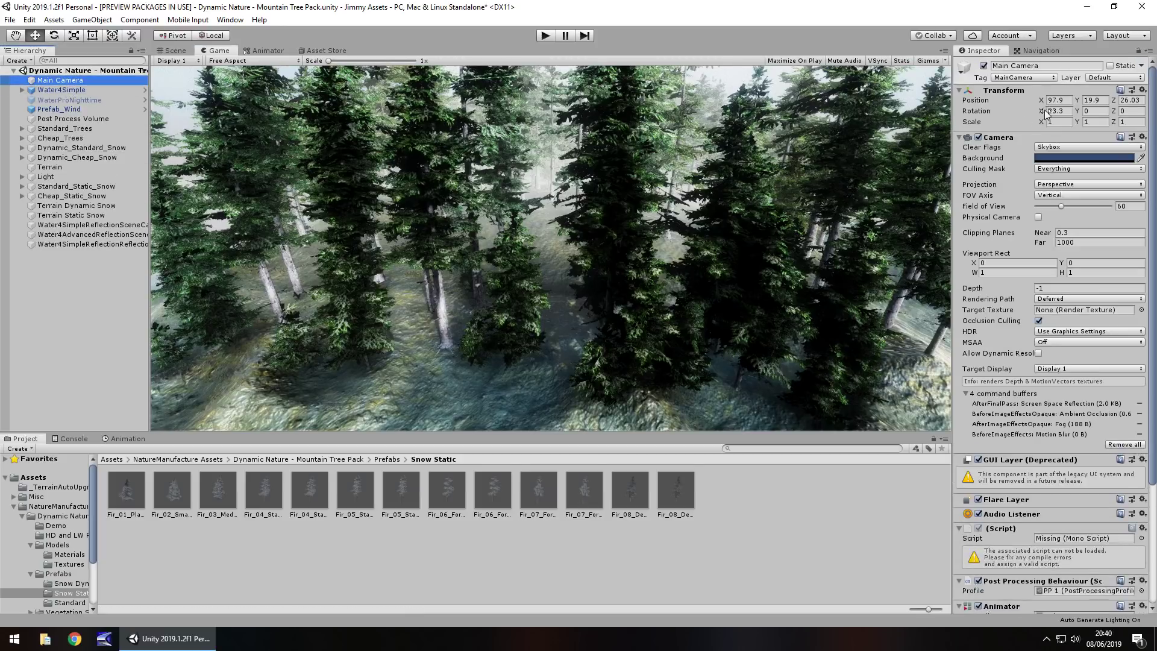
drag(1041, 100, 1059, 139)
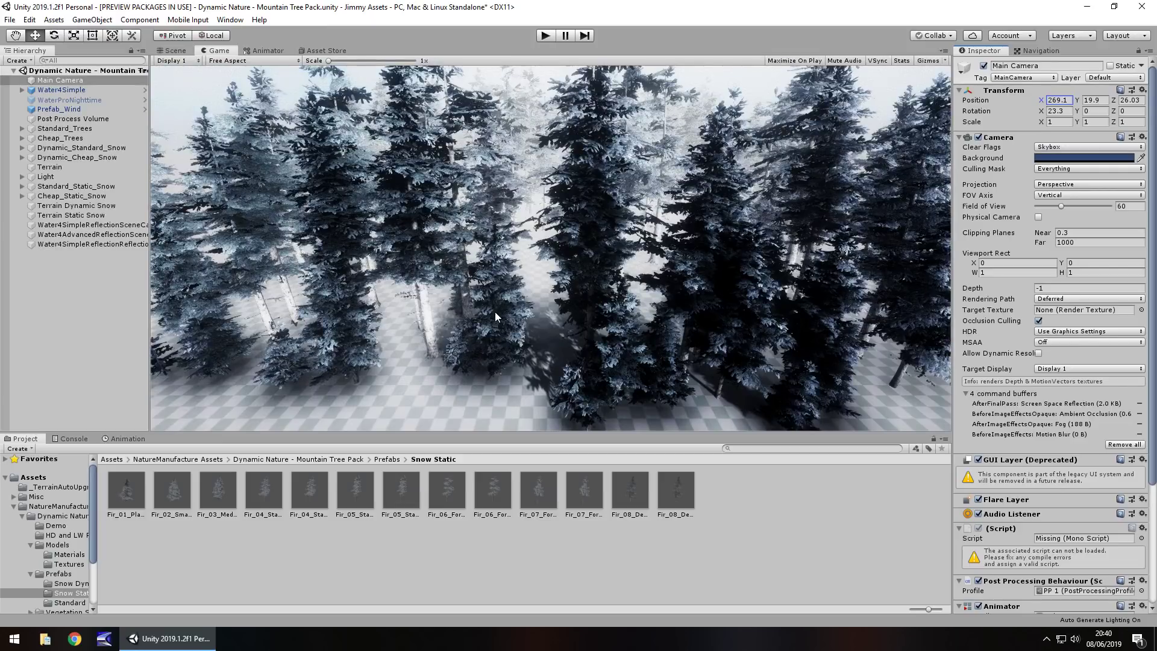
click(1058, 100)
text(109)
key(Return)
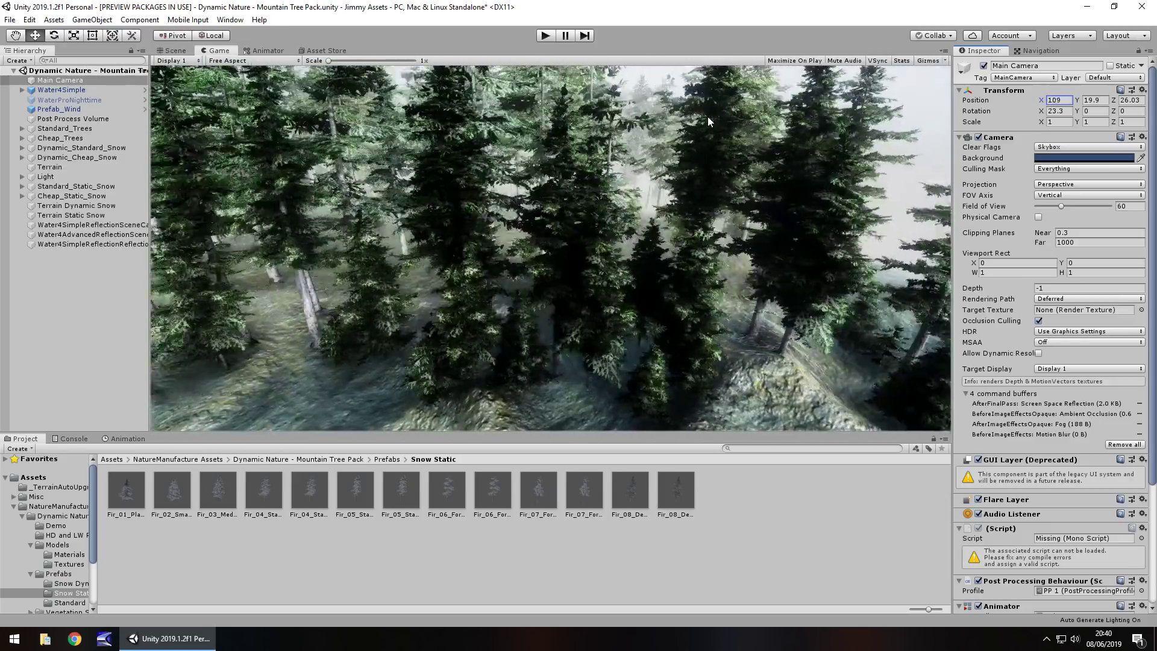
text(98.6)
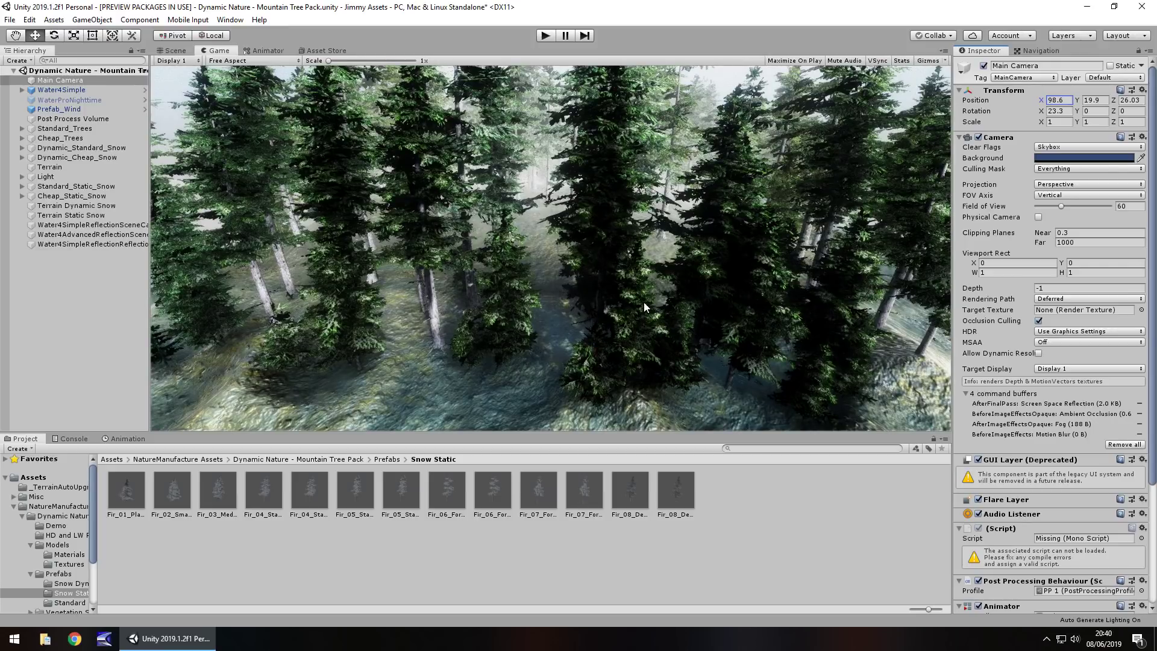
- Fly the Scene view forward among the fir trees, then bring up the Animator graph with CamPan
click(173, 50)
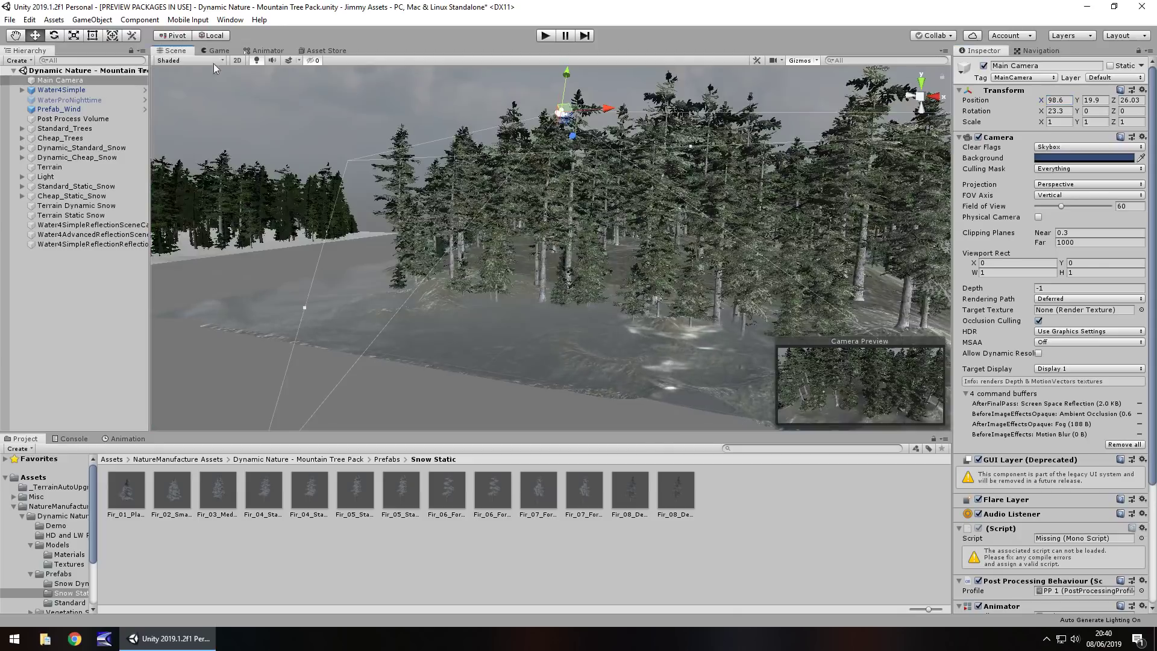
alt+right_drag(213, 121, 211, 96)
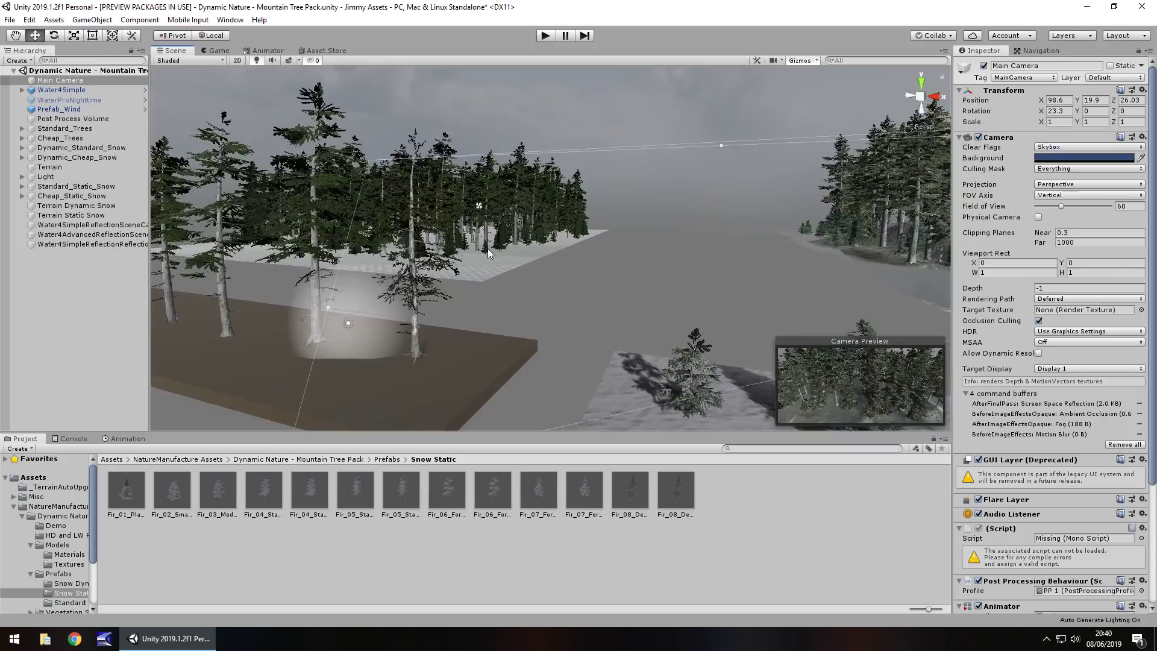
scroll(470, 247, up, 3)
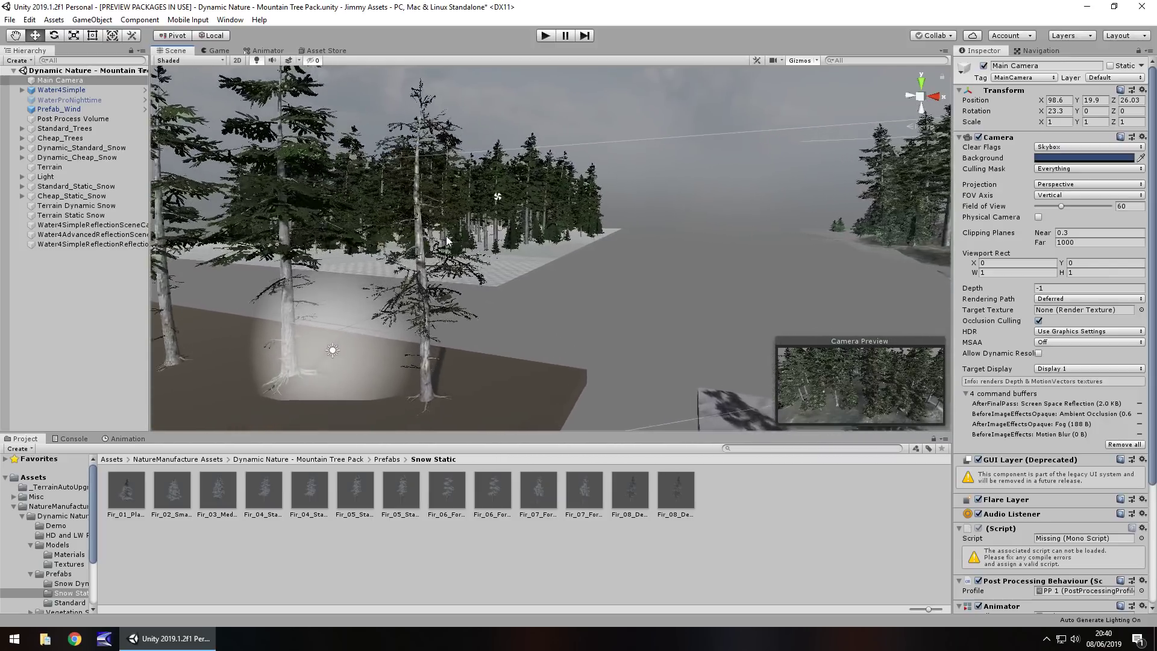
scroll(447, 241, up, 5)
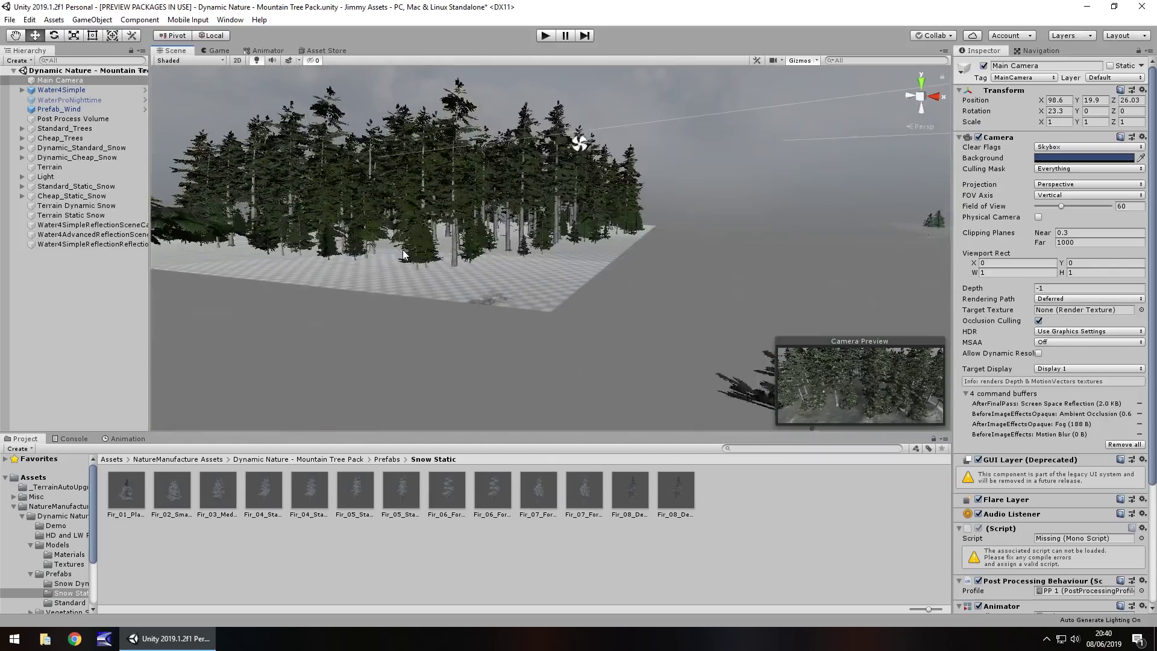
scroll(399, 254, up, 6)
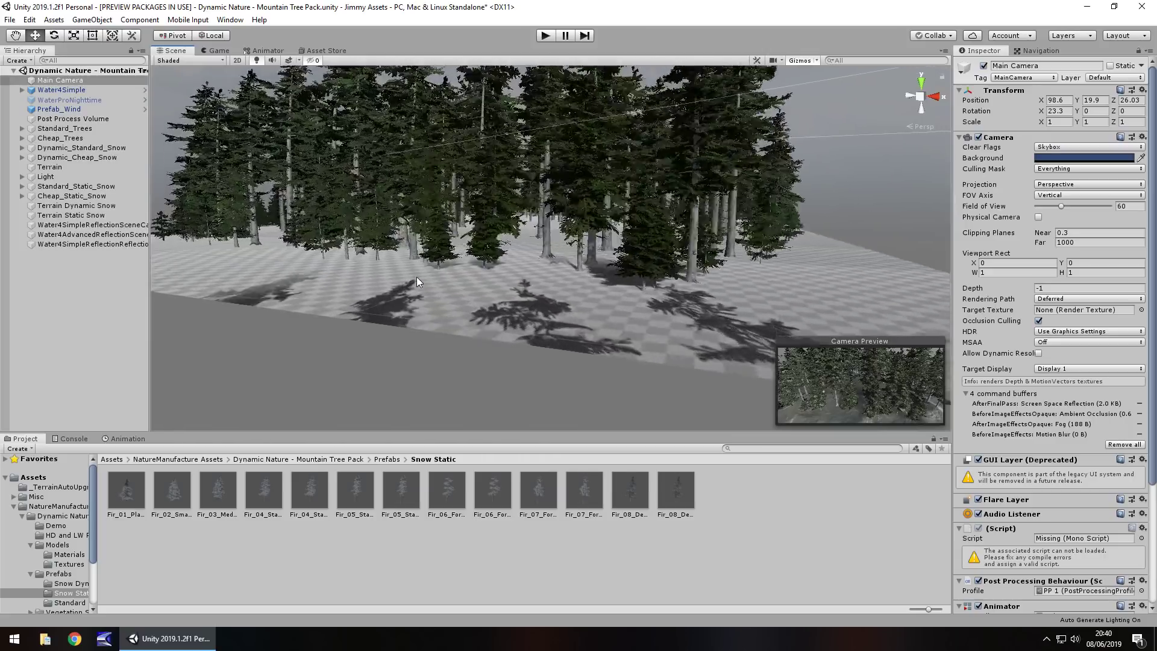
scroll(417, 278, up, 8)
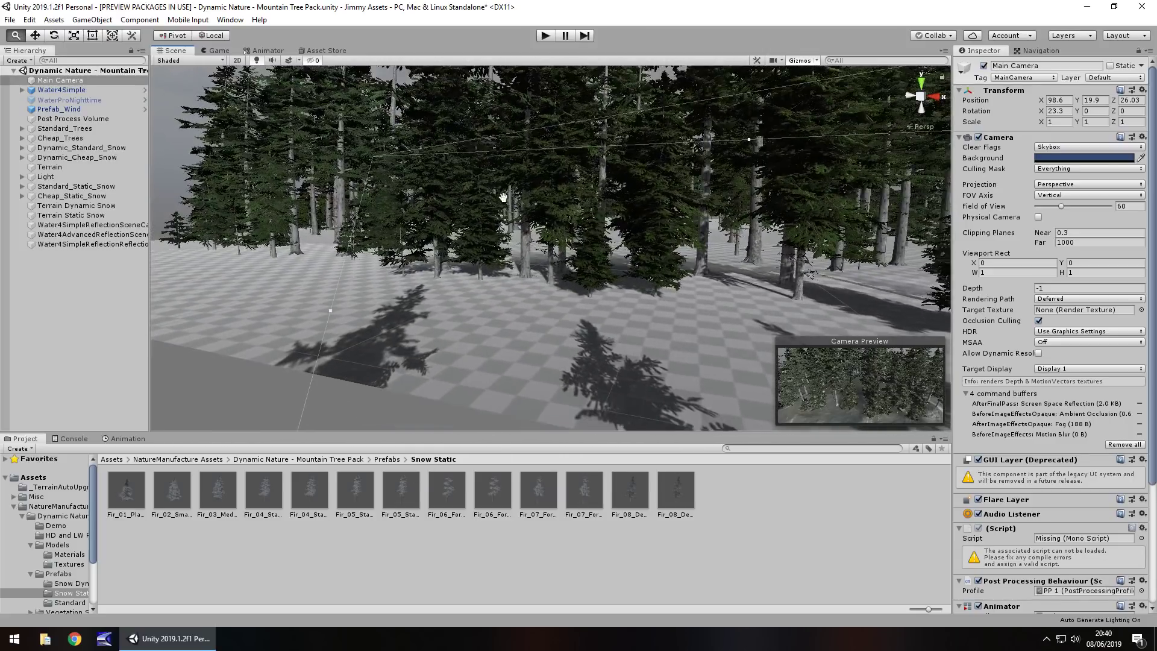
scroll(503, 197, up, 6)
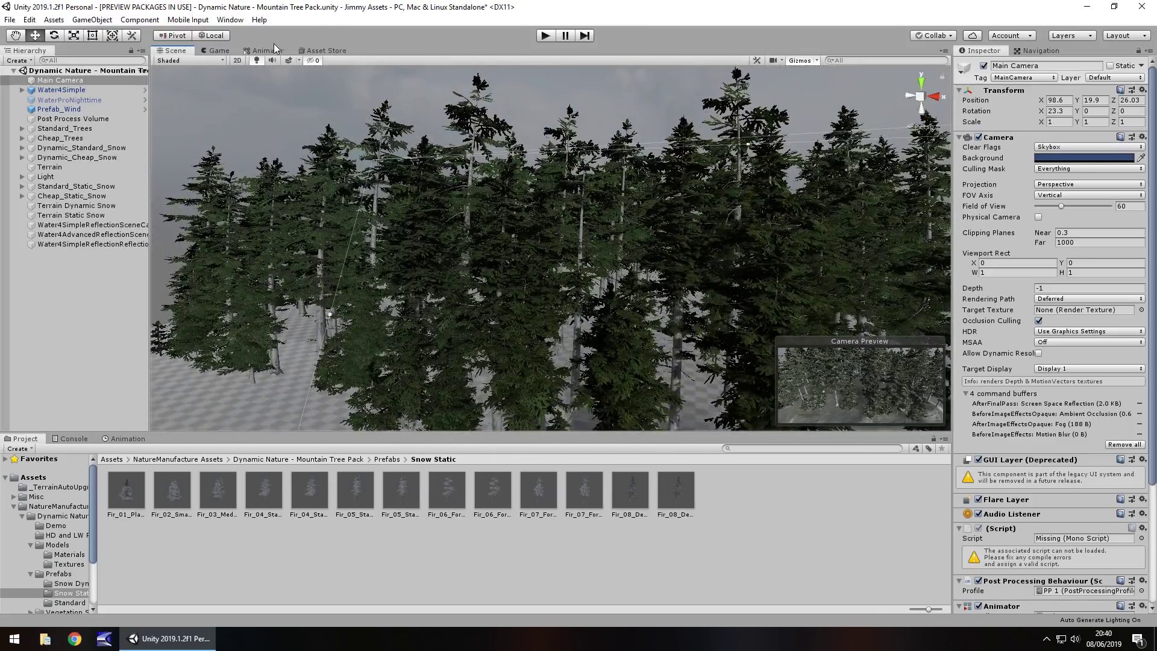
click(267, 51)
- Check the store page (€17.87, 676.3 MB), then go via the Scene view to the Game view
click(323, 51)
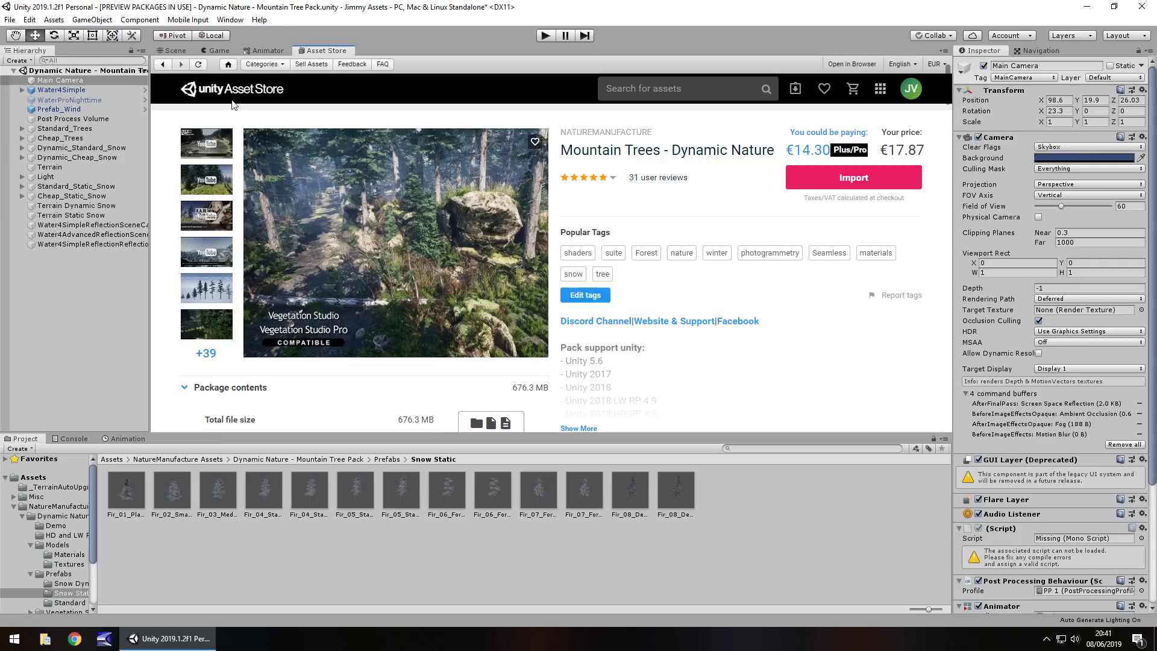
click(171, 52)
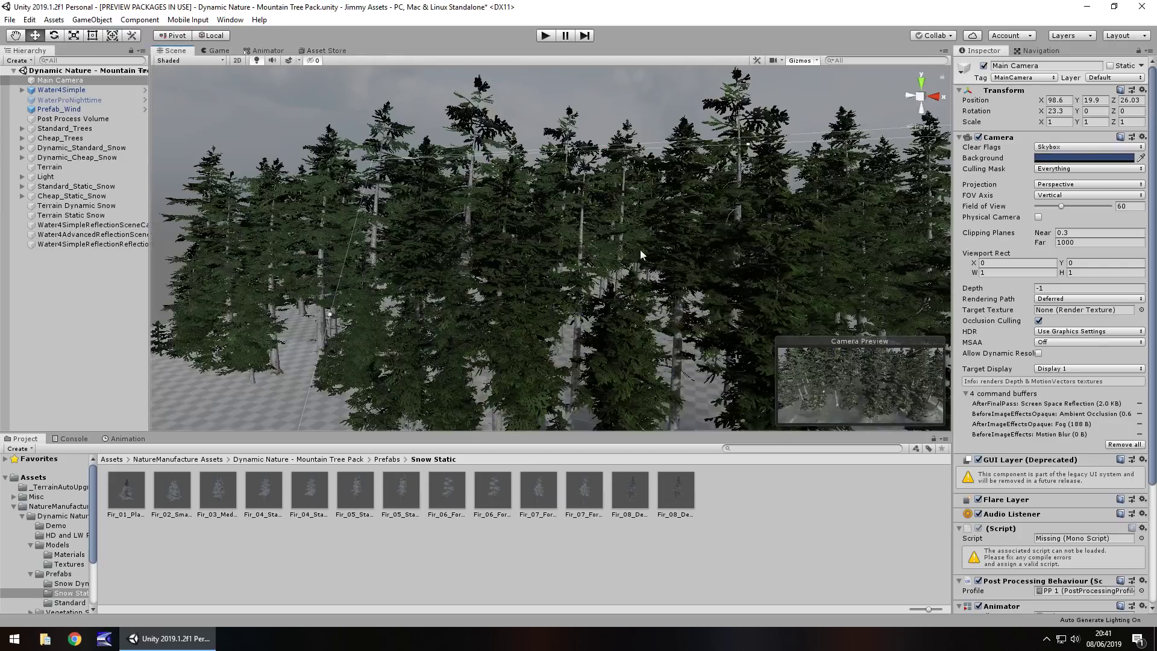
click(216, 50)
- Run the demo briefly, stop play mode, and bring up the Mountain Trees store page showing €17.87
click(545, 36)
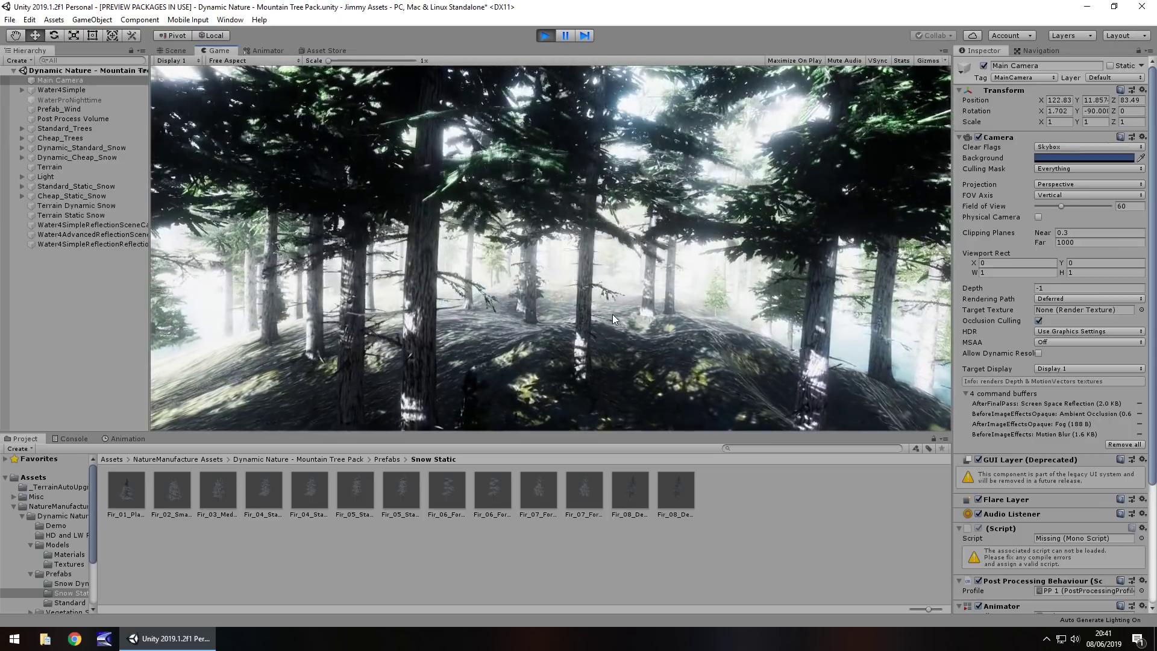
click(545, 35)
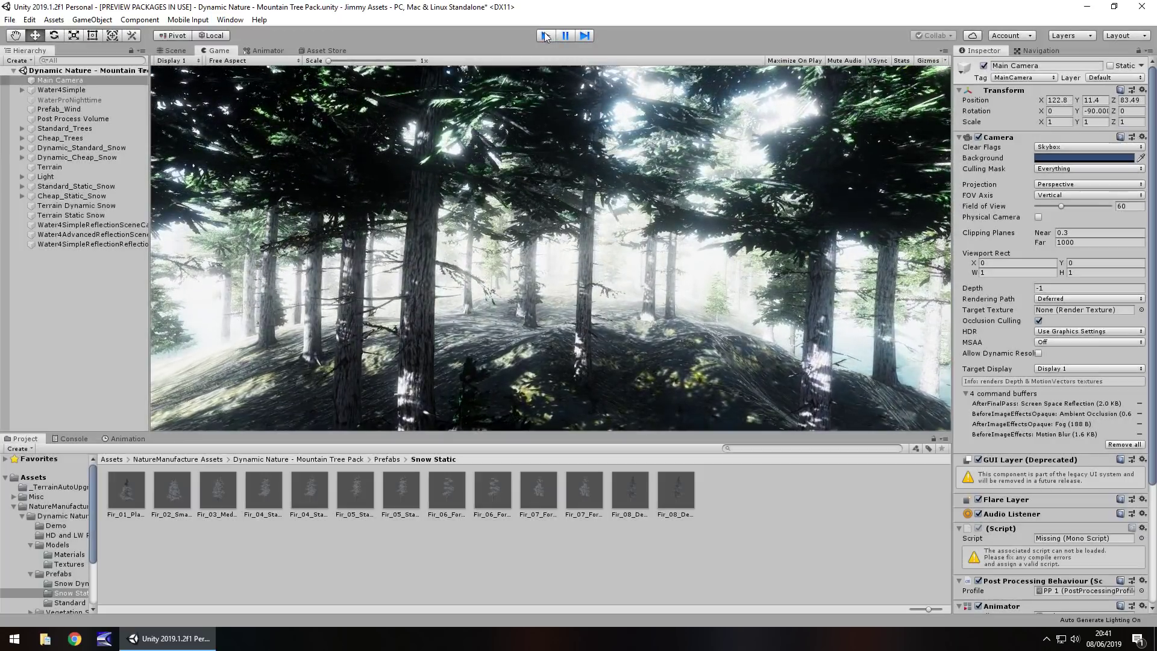
click(324, 51)
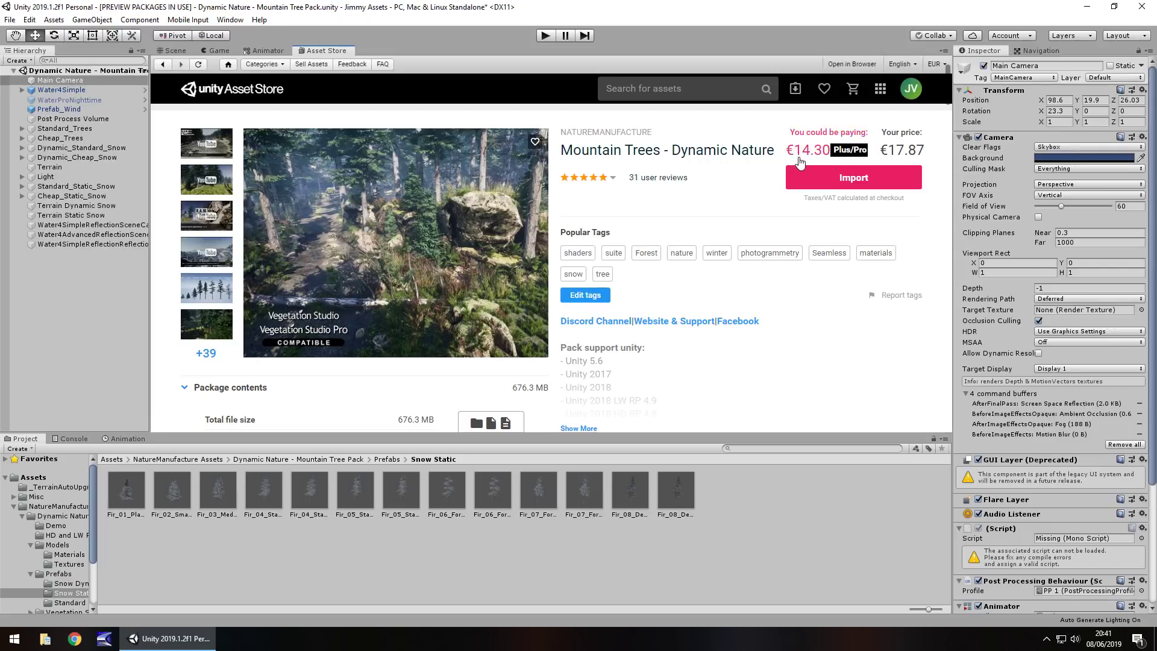
click(174, 50)
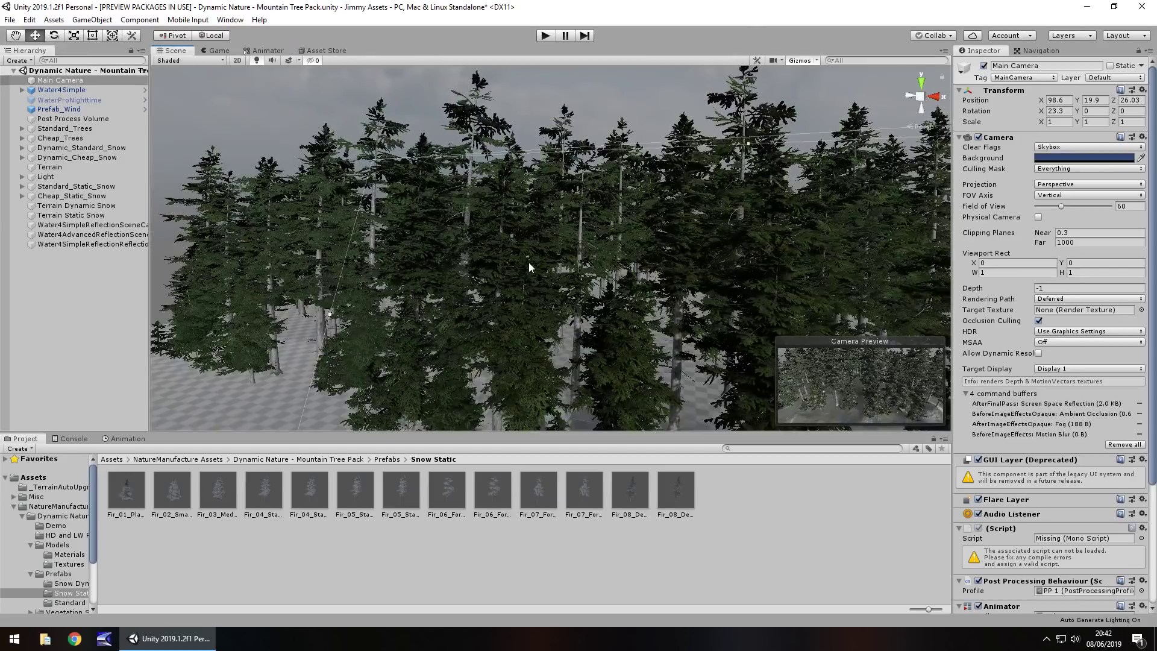
click(326, 50)
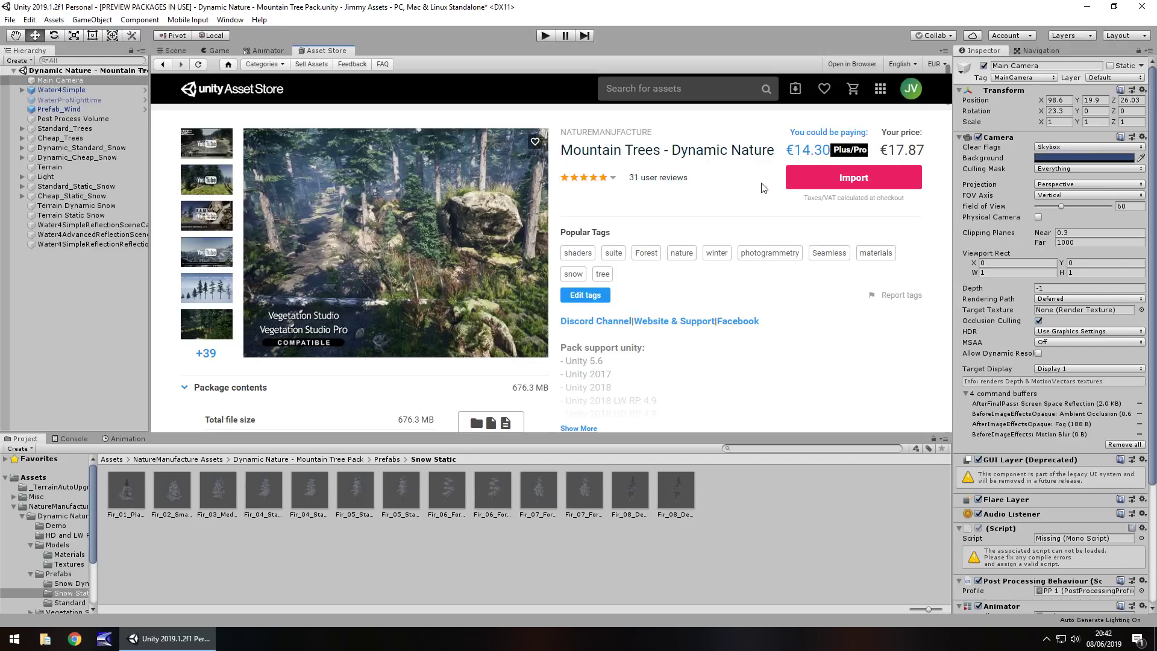
click(171, 50)
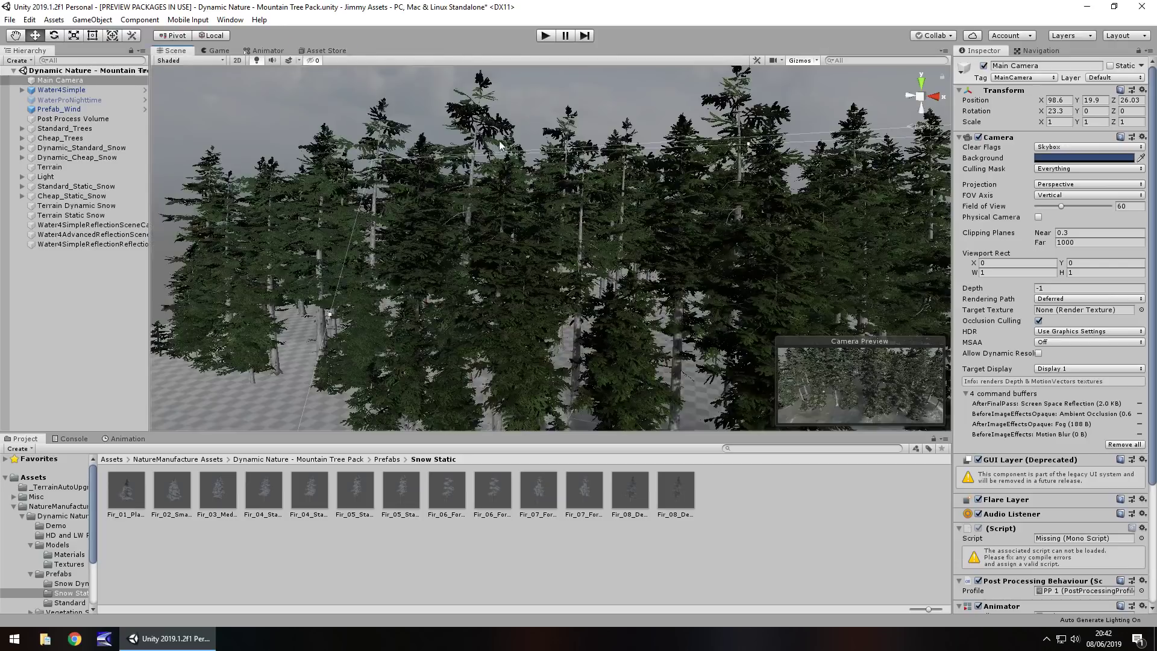
right_drag(519, 259, 543, 259)
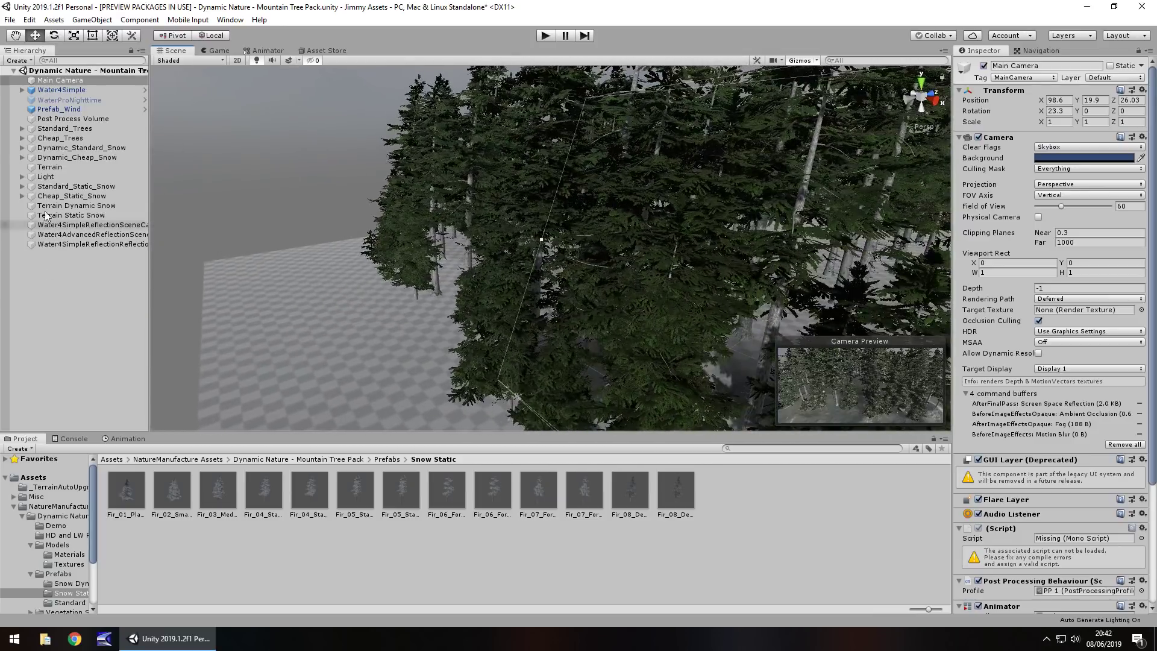
click(215, 50)
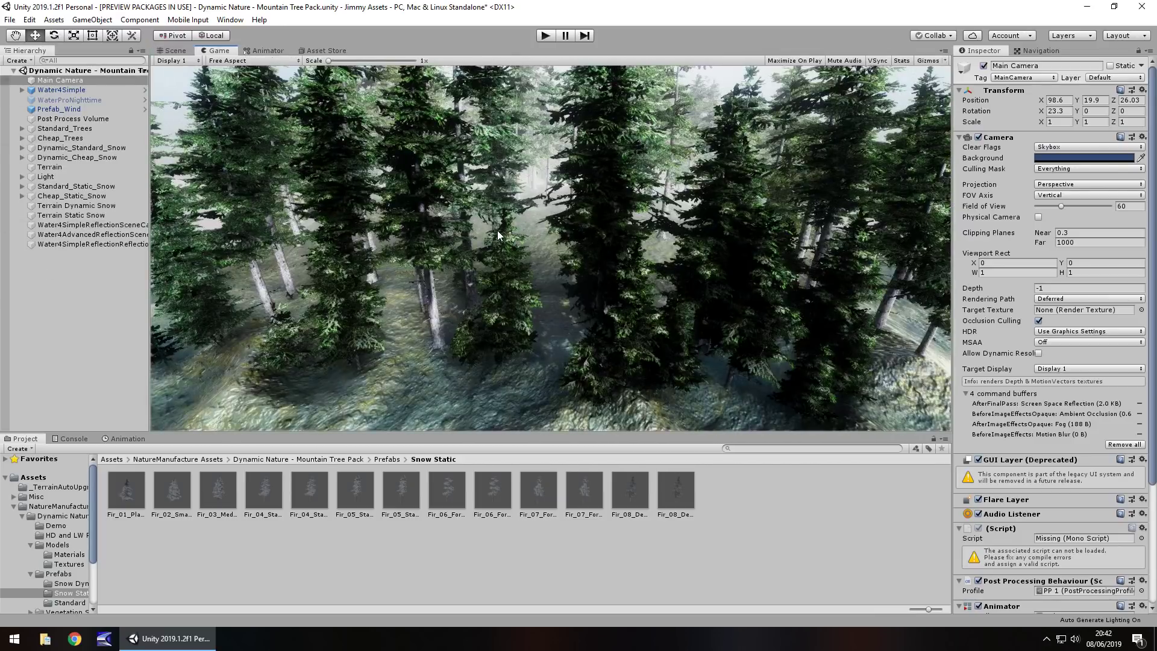
click(329, 50)
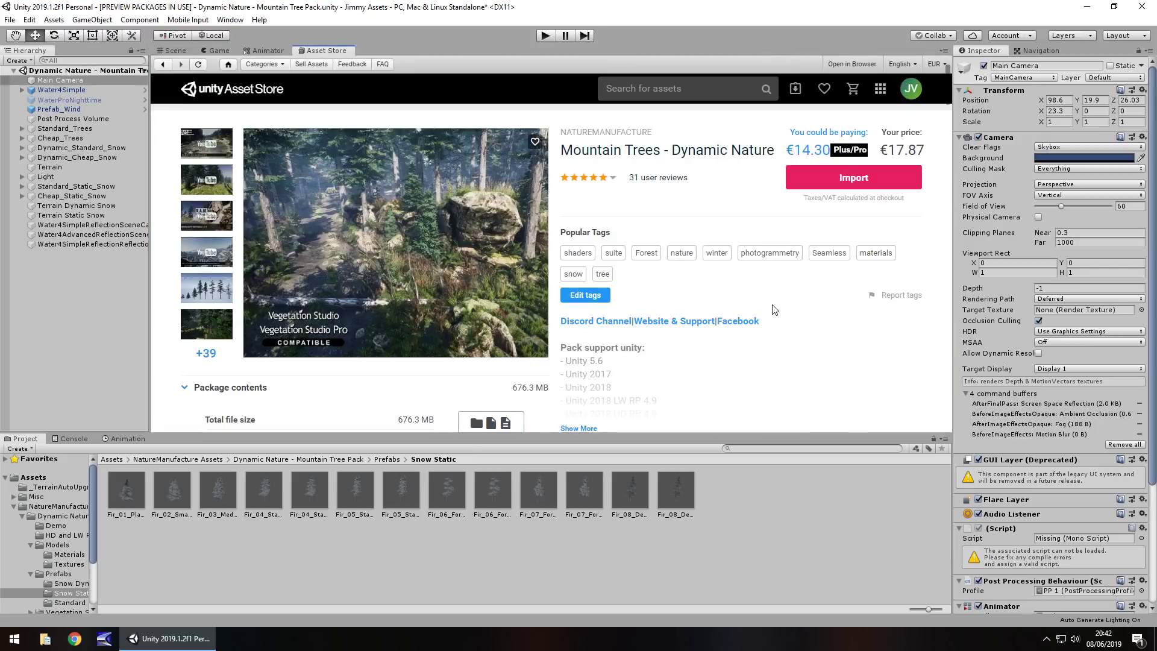
scroll(771, 314, down, 3)
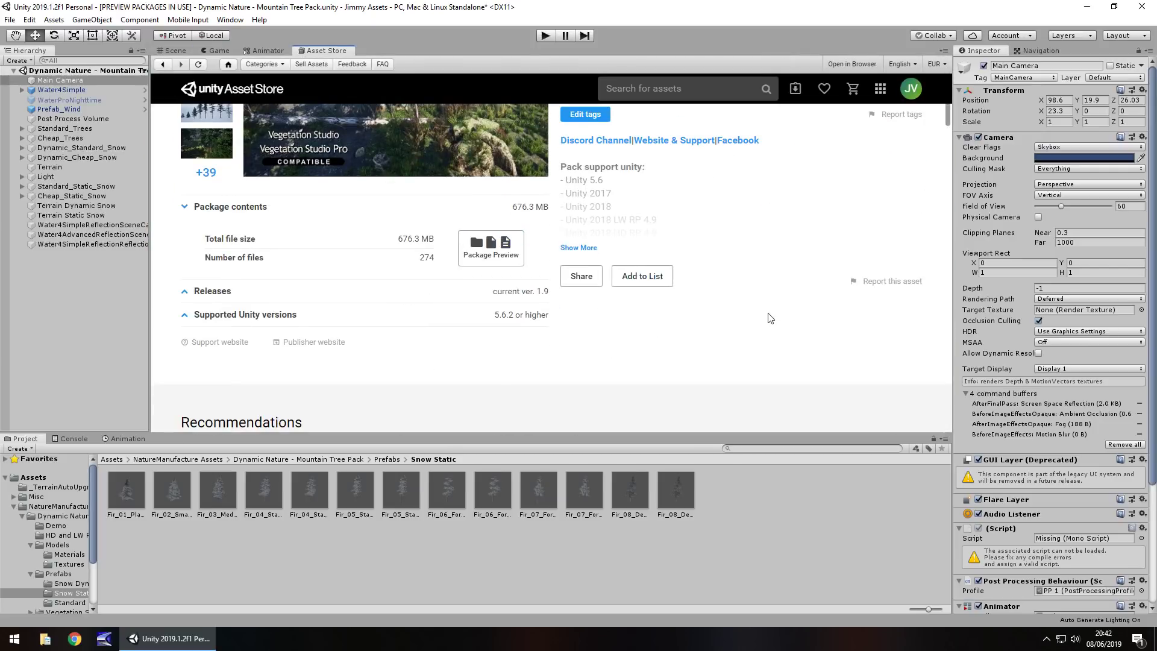
scroll(770, 318, up, 3)
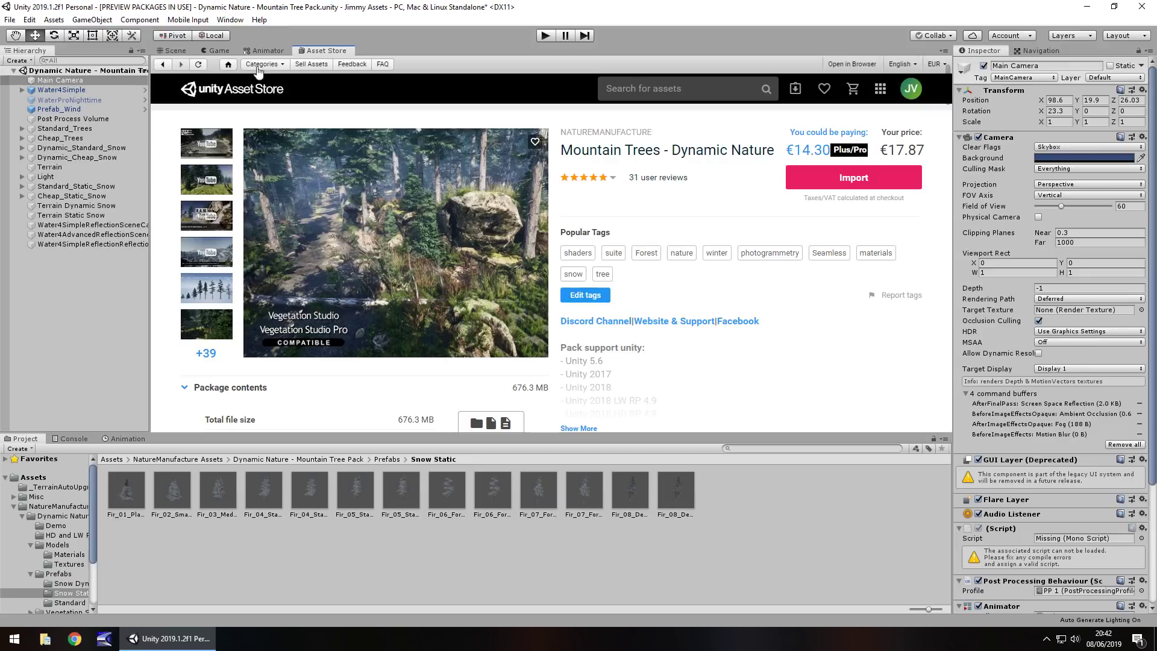
- Browse Vegetation Studio Prefabs to the VS_Prefabs folder's eight VS_Fir prefabs, then return to the store page
click(174, 50)
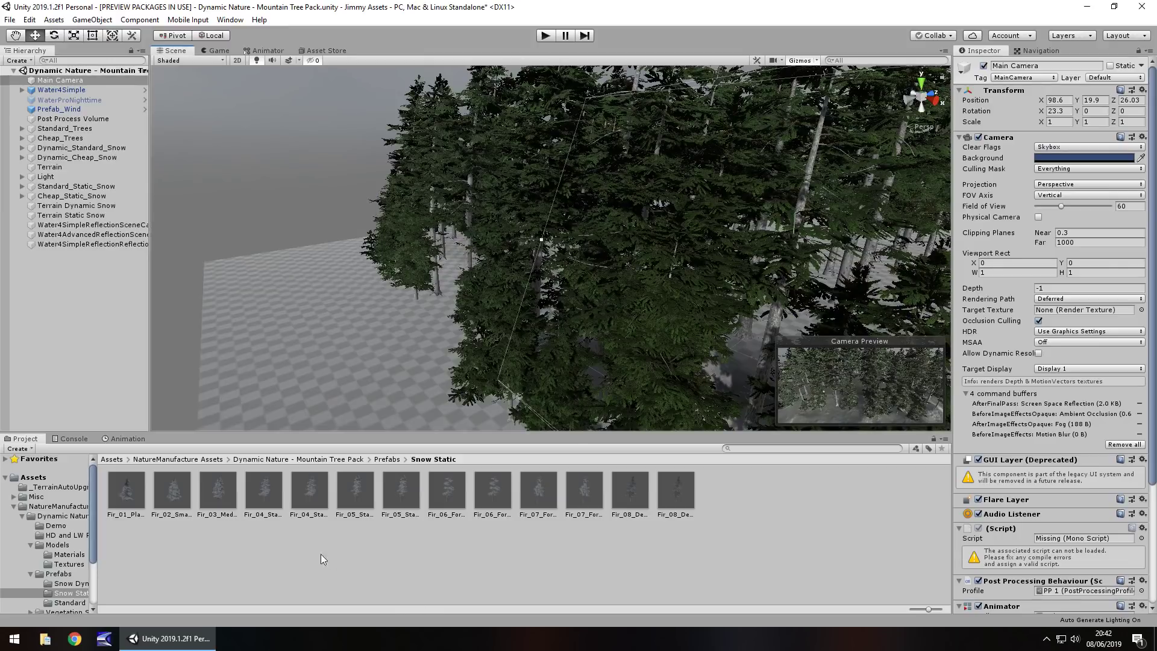
scroll(79, 554, down, 3)
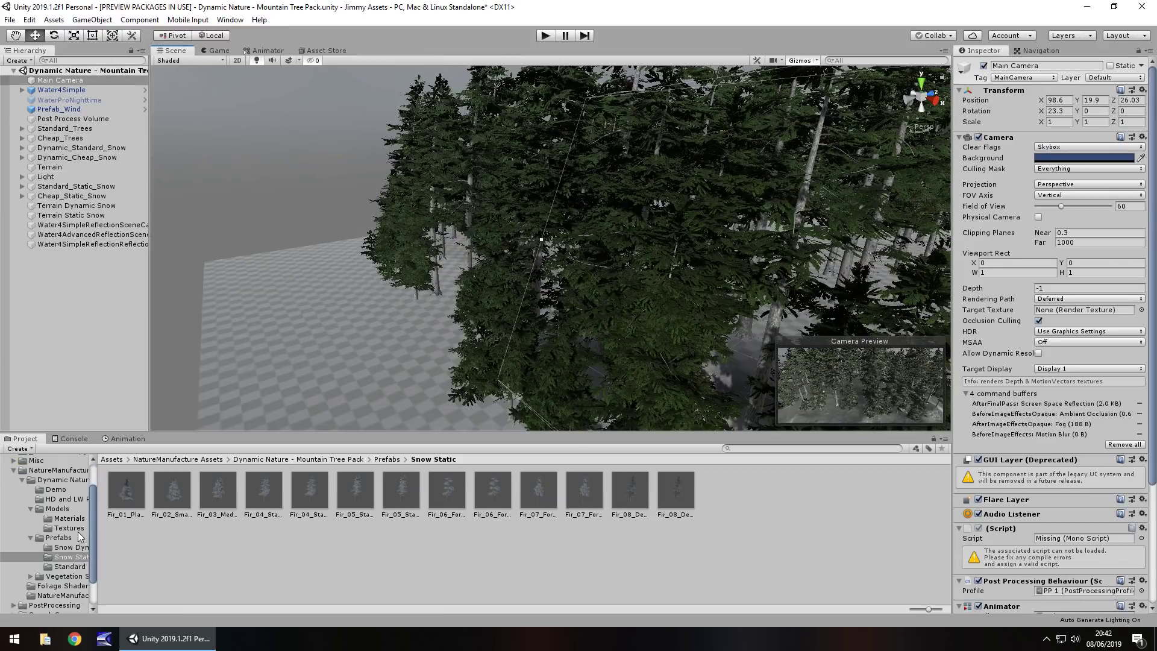
click(69, 576)
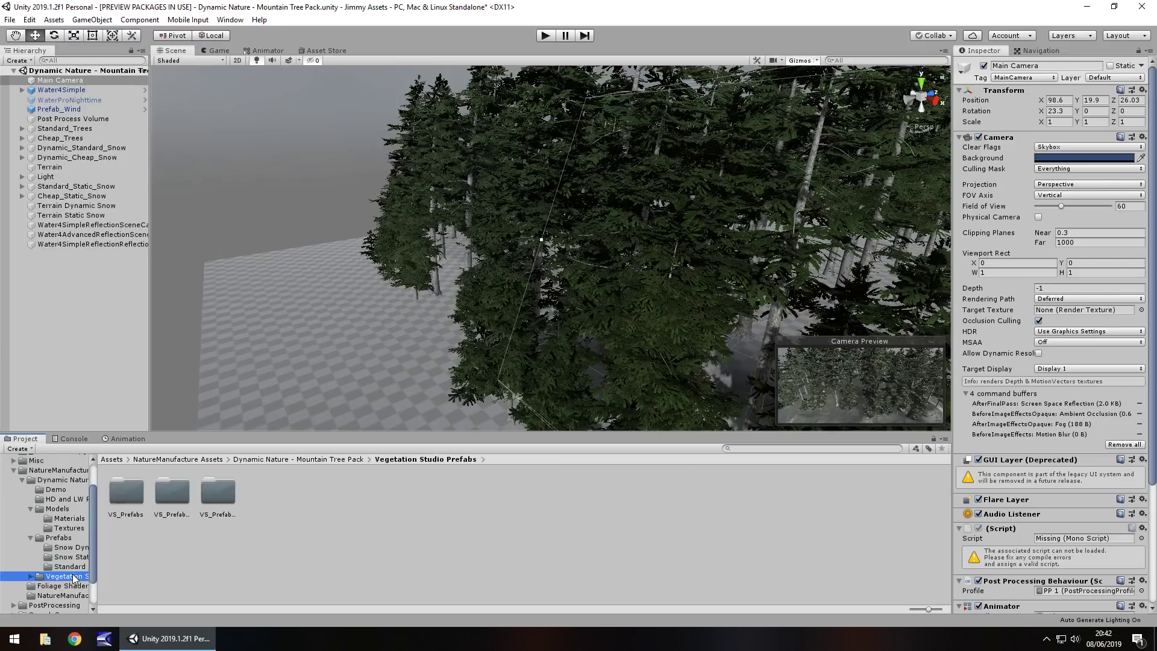
double_click(224, 495)
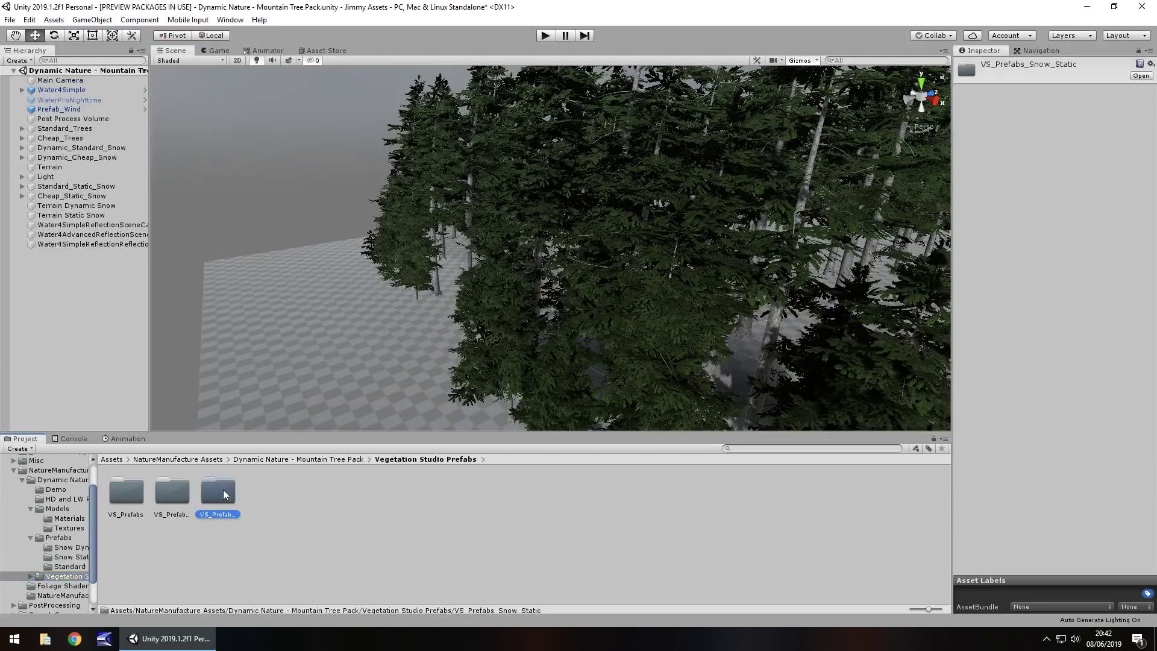
click(66, 596)
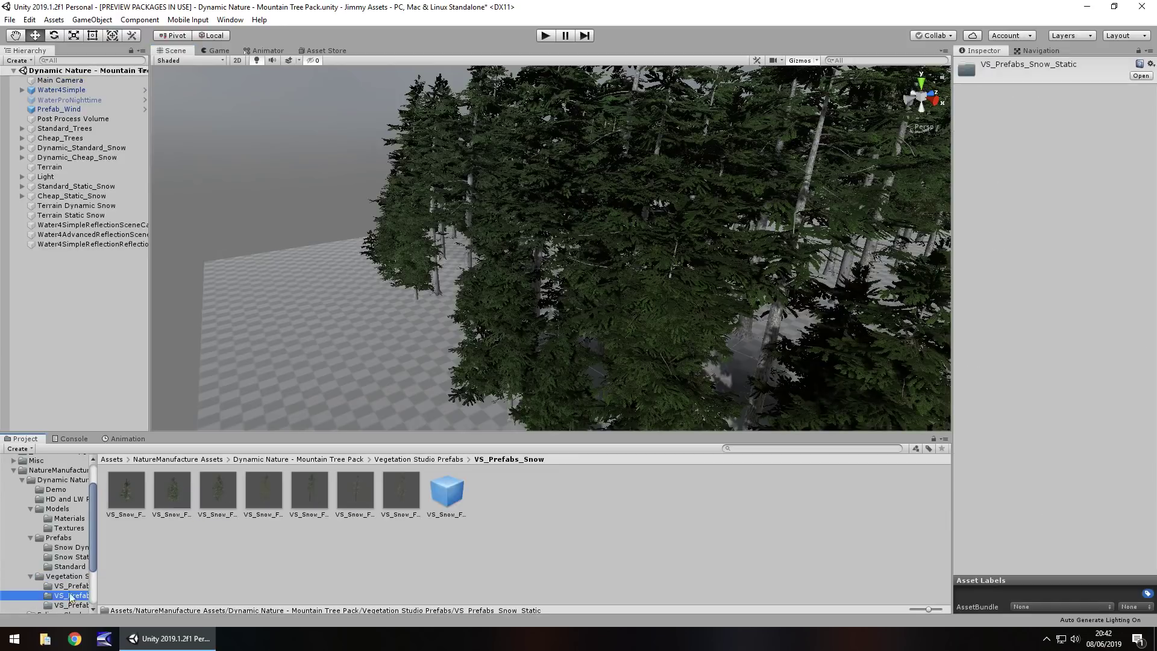
click(73, 585)
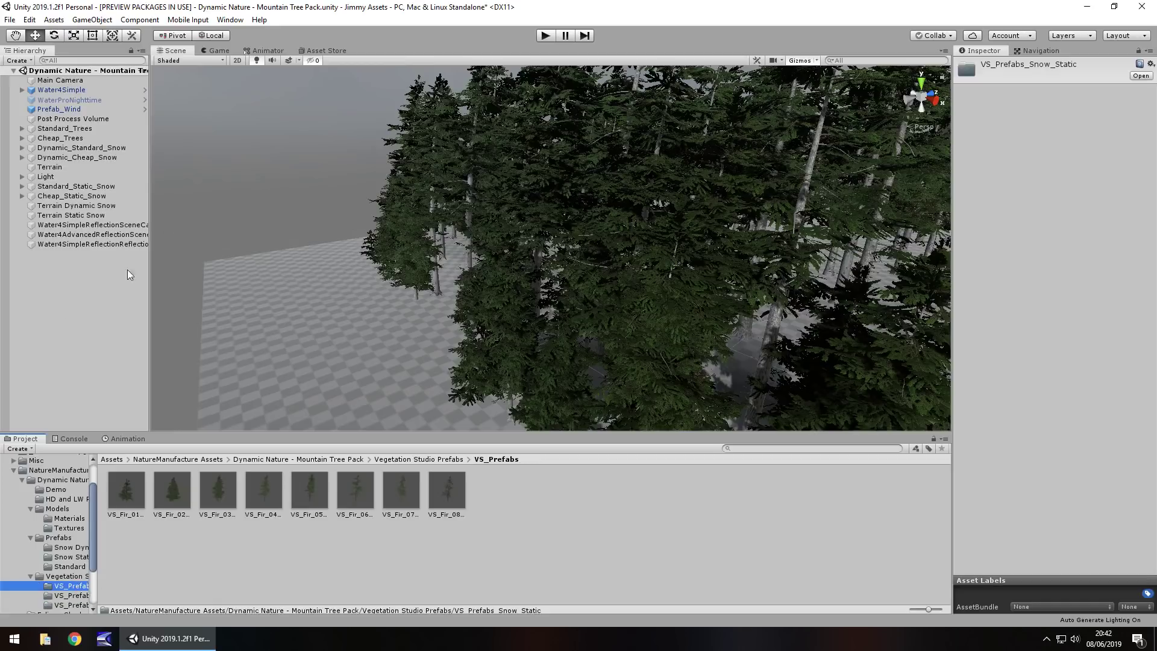
click(326, 50)
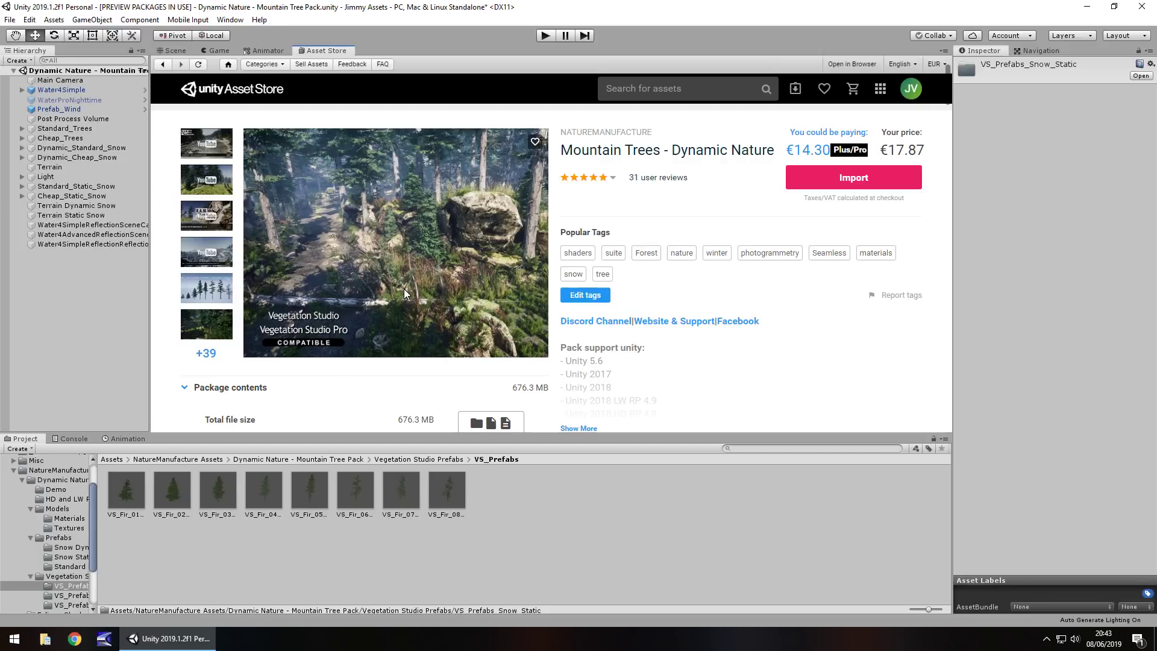
- Fly around the scene's tree platforms, zooming in along the fir tree row toward the snow plane
click(173, 51)
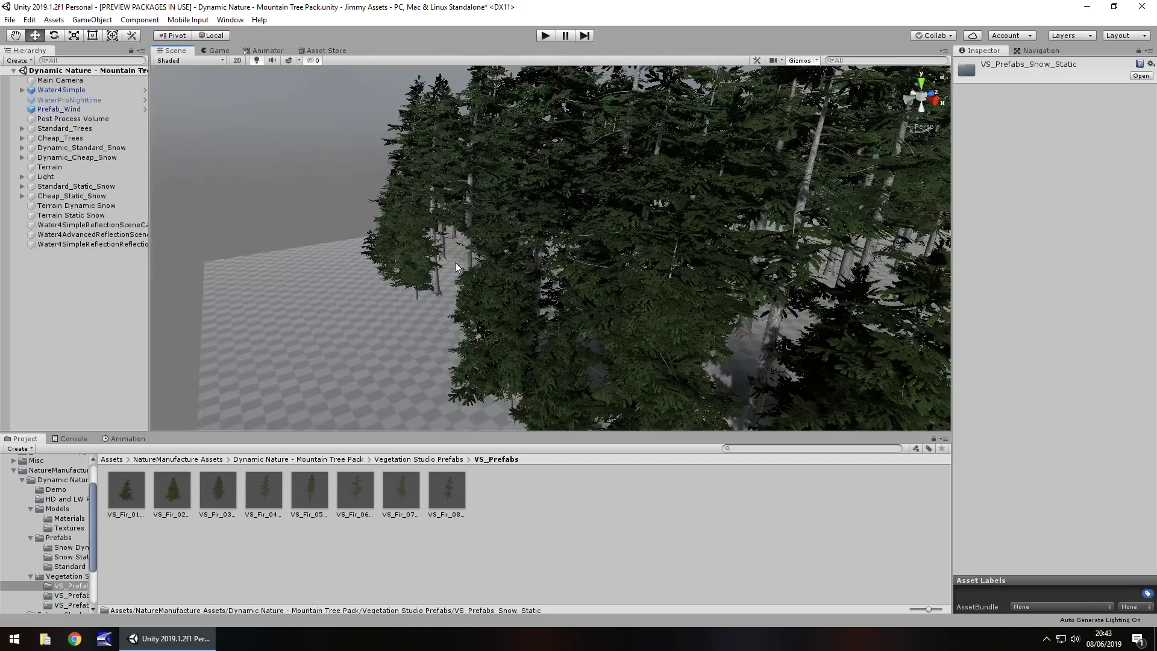
right_drag(456, 266, 1, 287)
right_drag(541, 252, 457, 241)
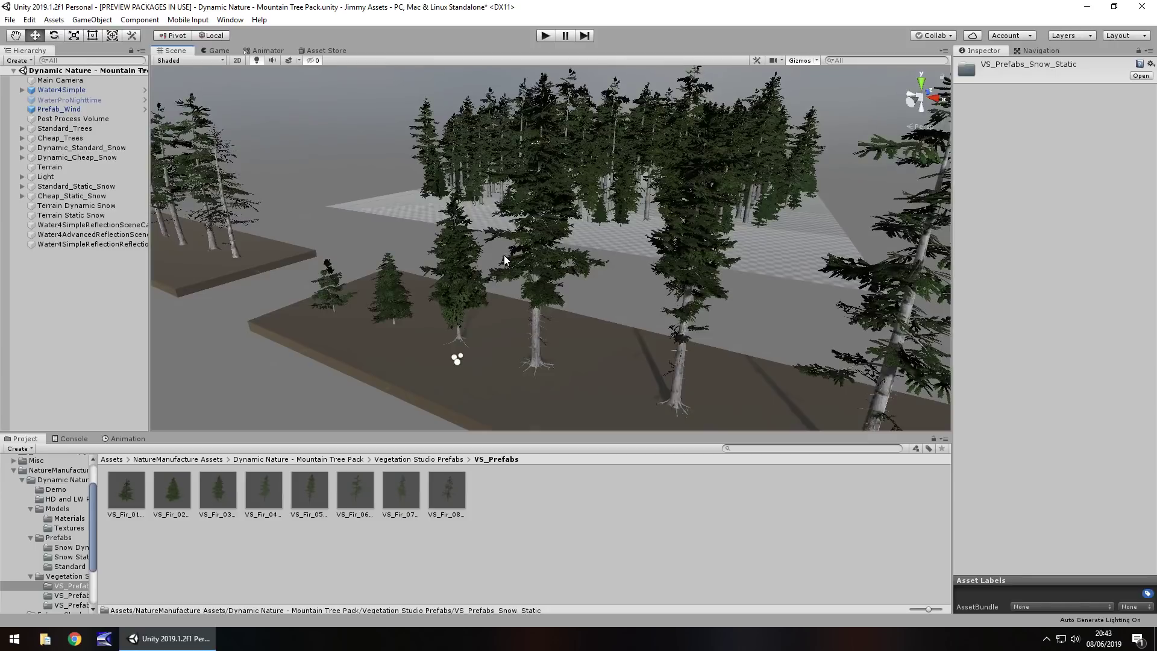
right_drag(533, 271, 517, 330)
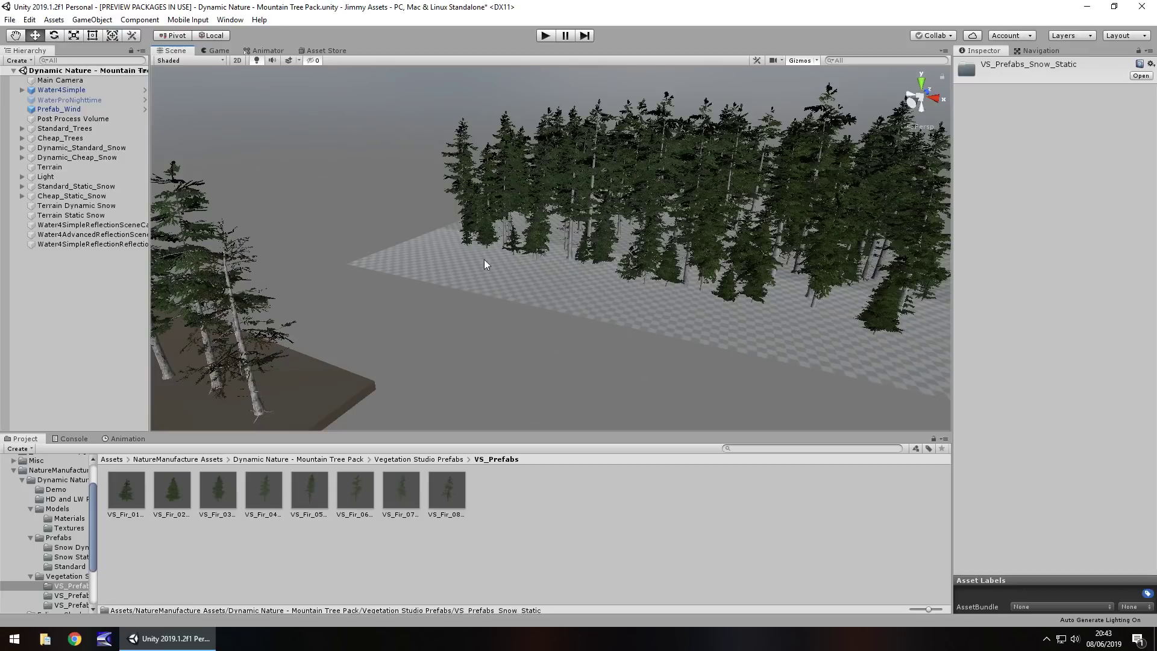
alt+right_drag(418, 302, 741, 265)
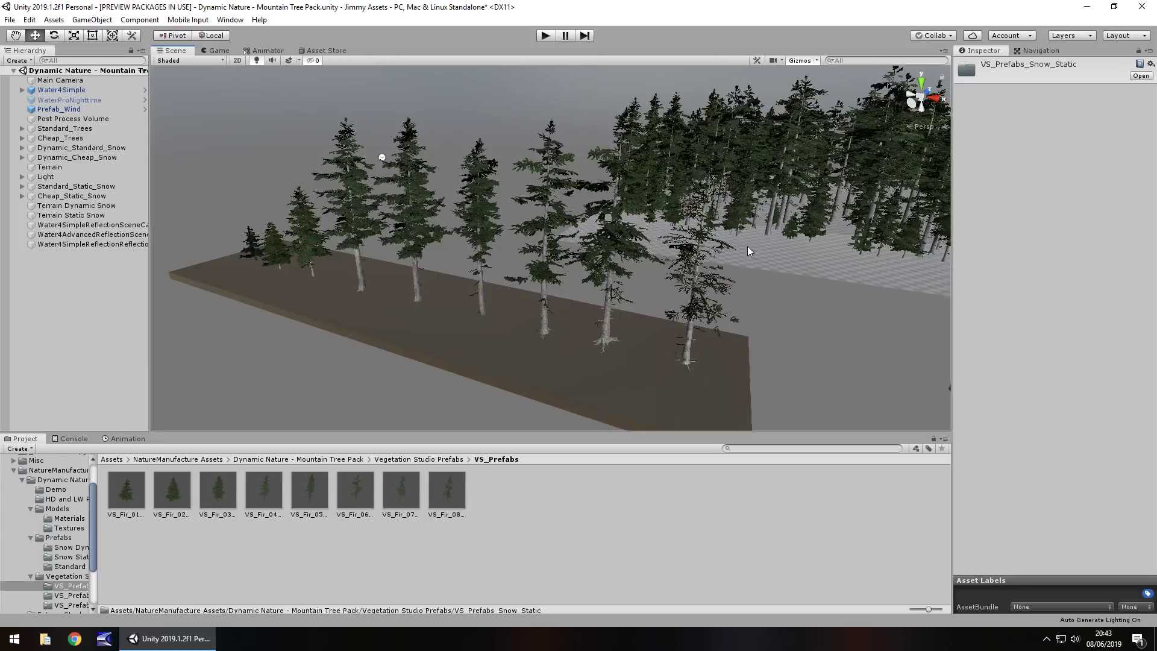
middle_drag(774, 268, 453, 275)
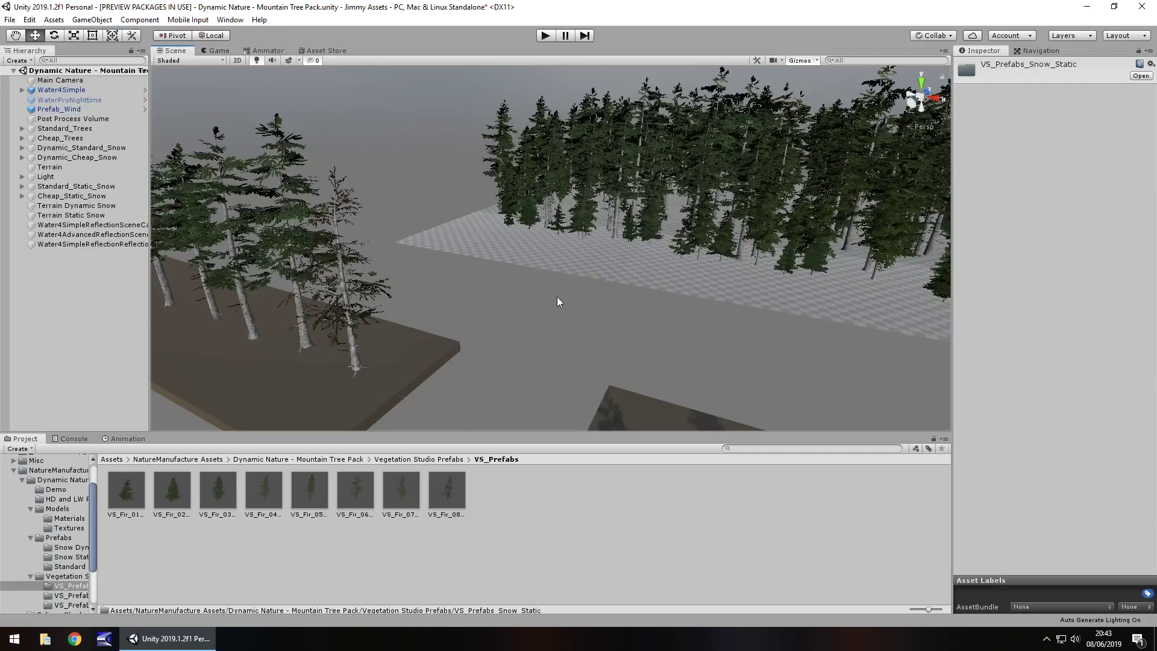
alt+right_drag(658, 276, 478, 244)
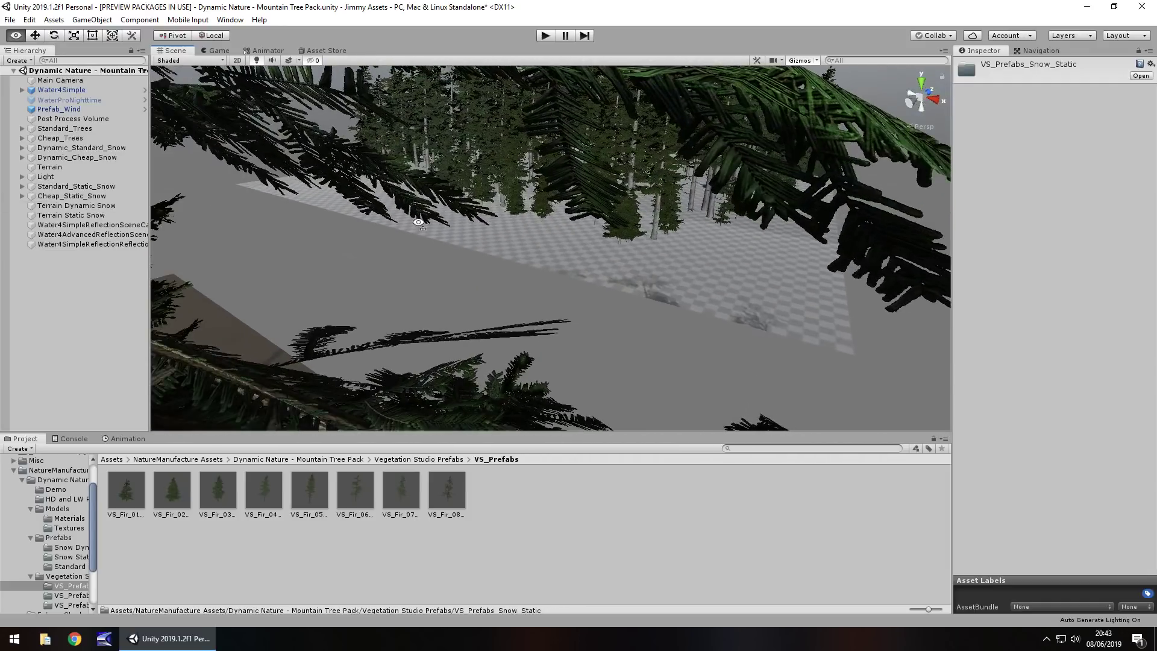
scroll(479, 241, up, 3)
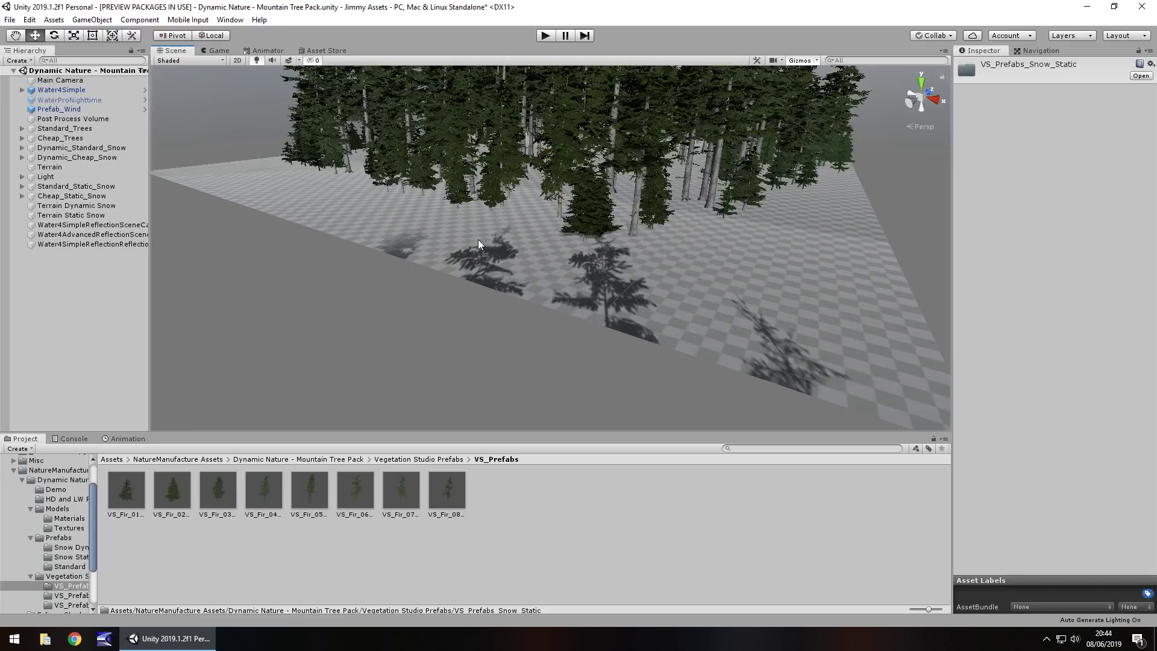
key(Up)
key(Up)
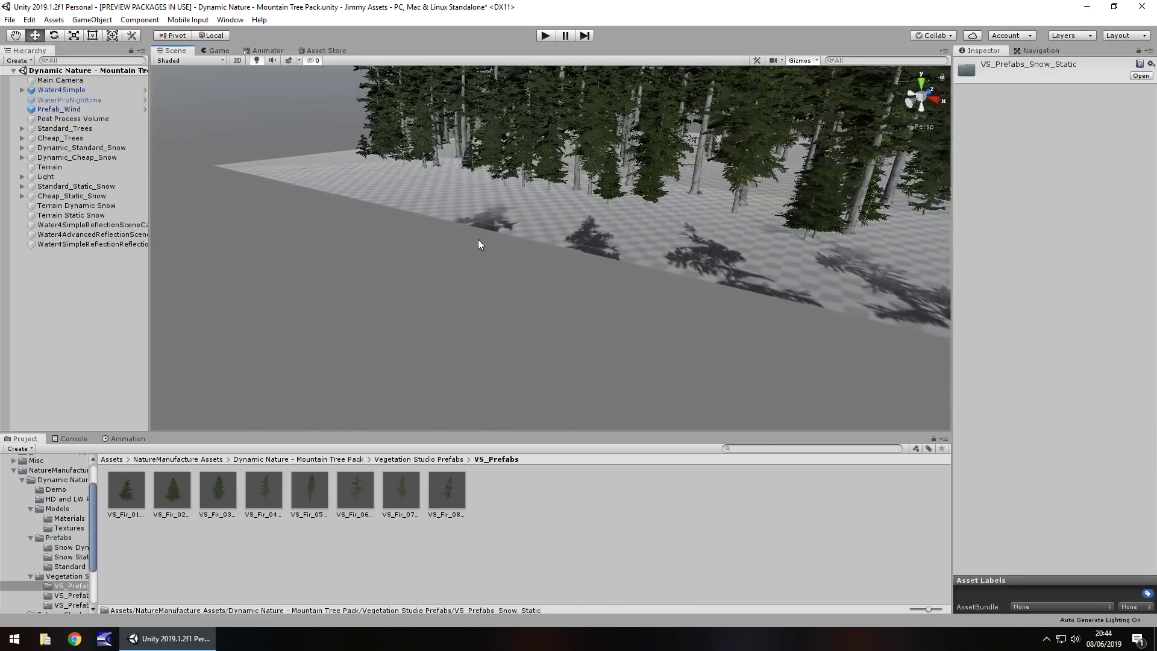
key(Left)
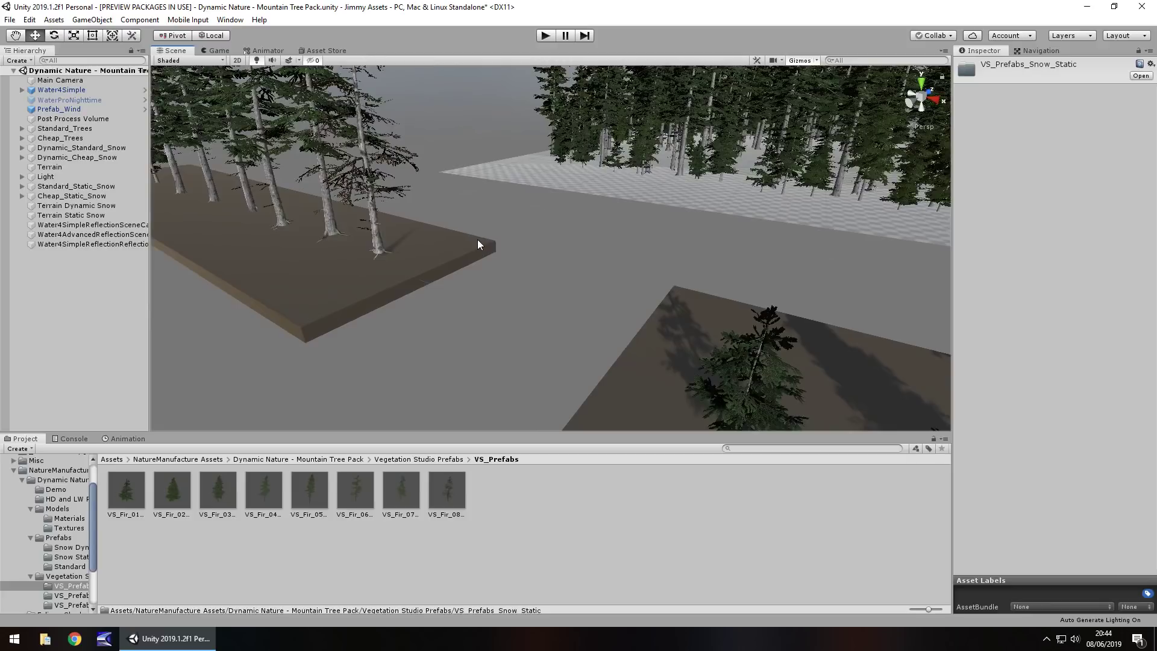
- Switch to the Game view and run the demo scene in play mode
click(217, 51)
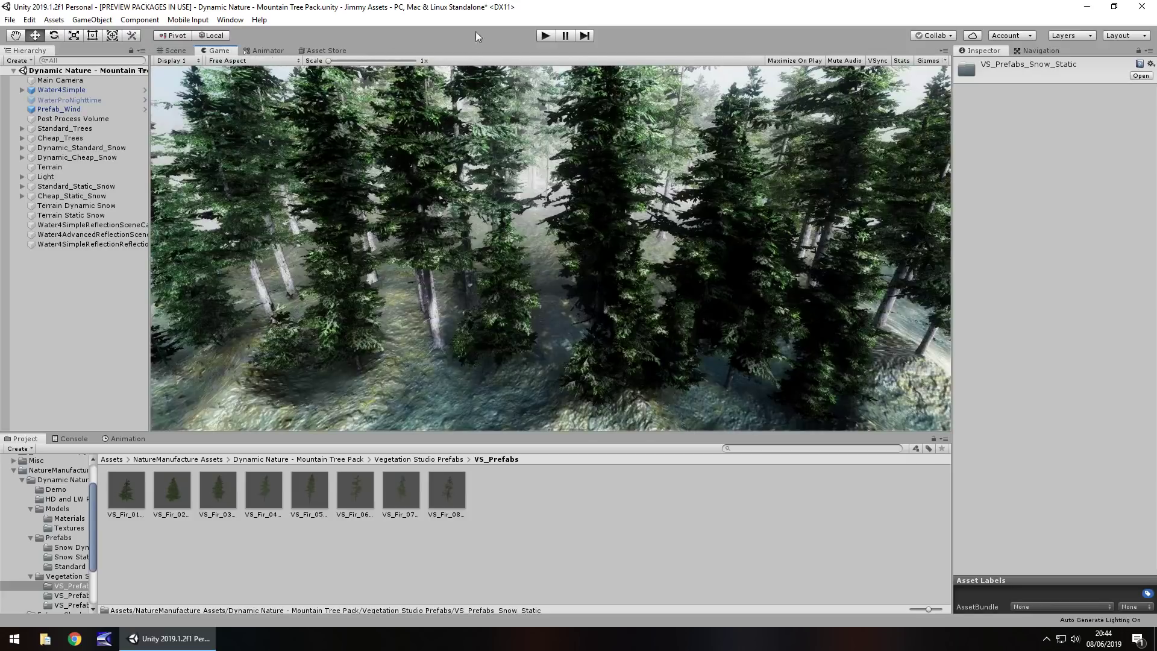
click(552, 38)
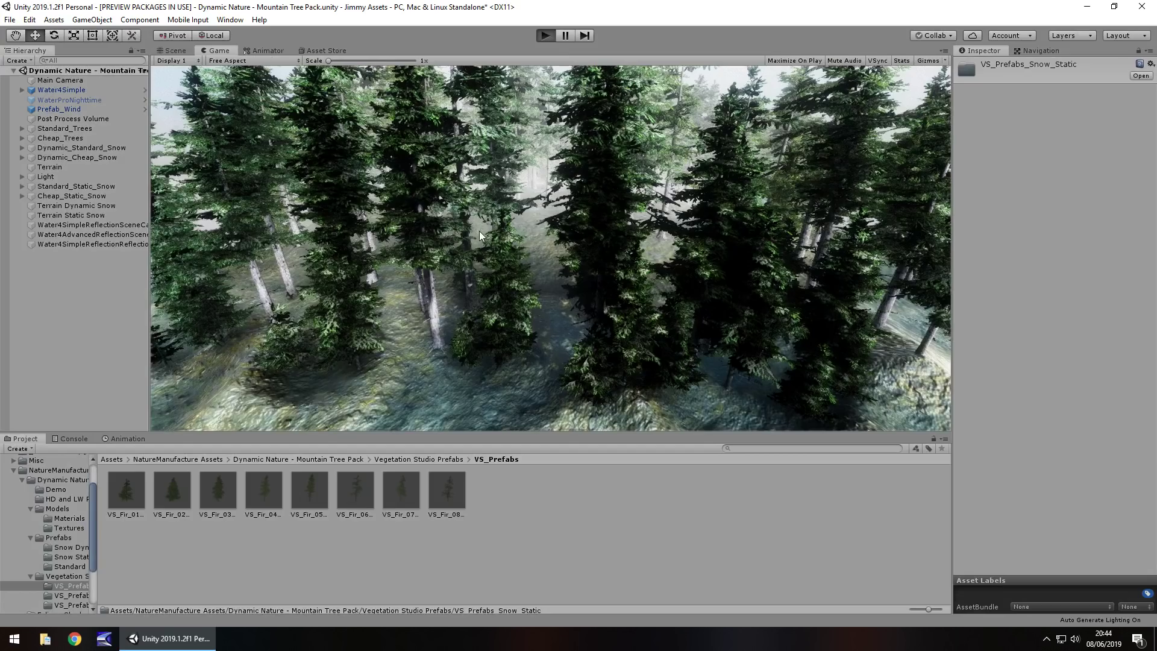